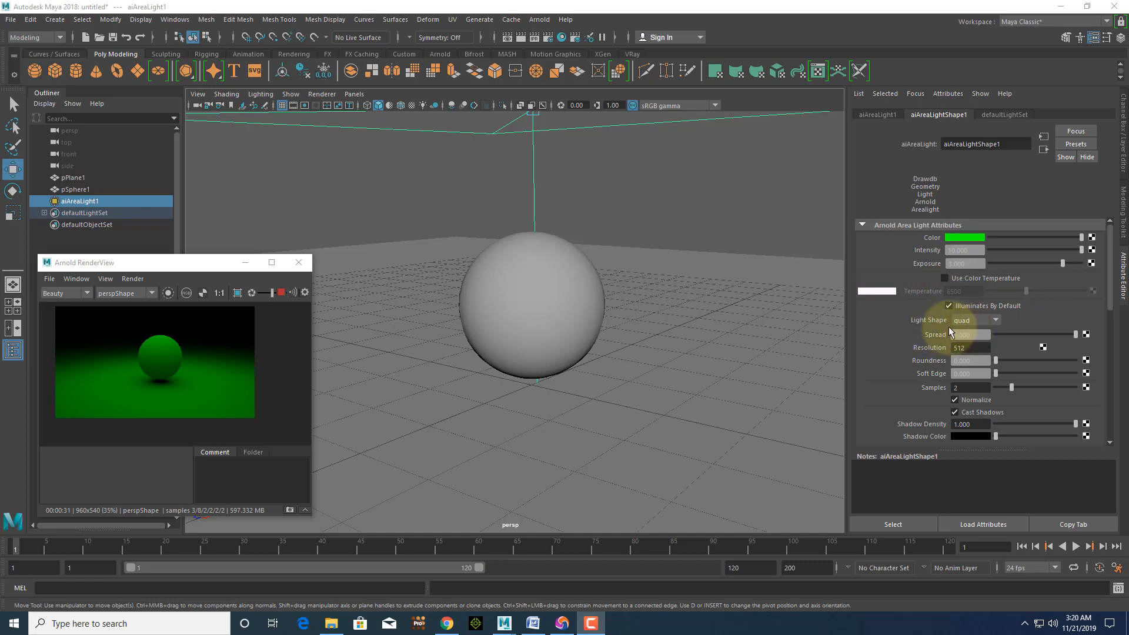
Step: Reframe the scene to show the whole area light and set its light shape to cylinder
scroll(588, 304, down, 5)
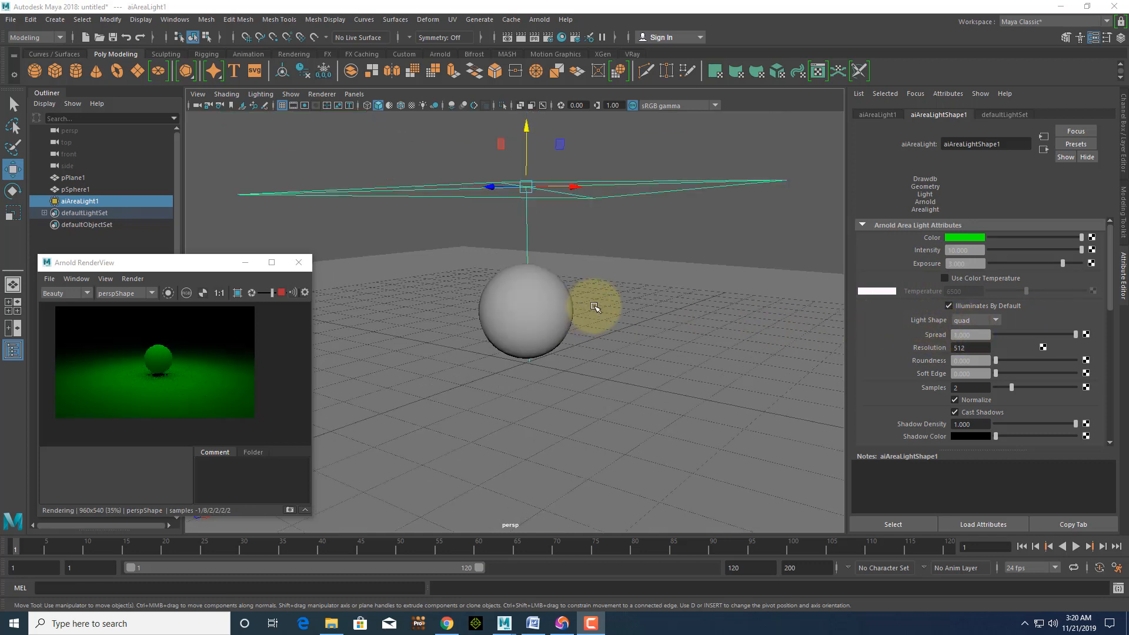
scroll(594, 306, down, 3)
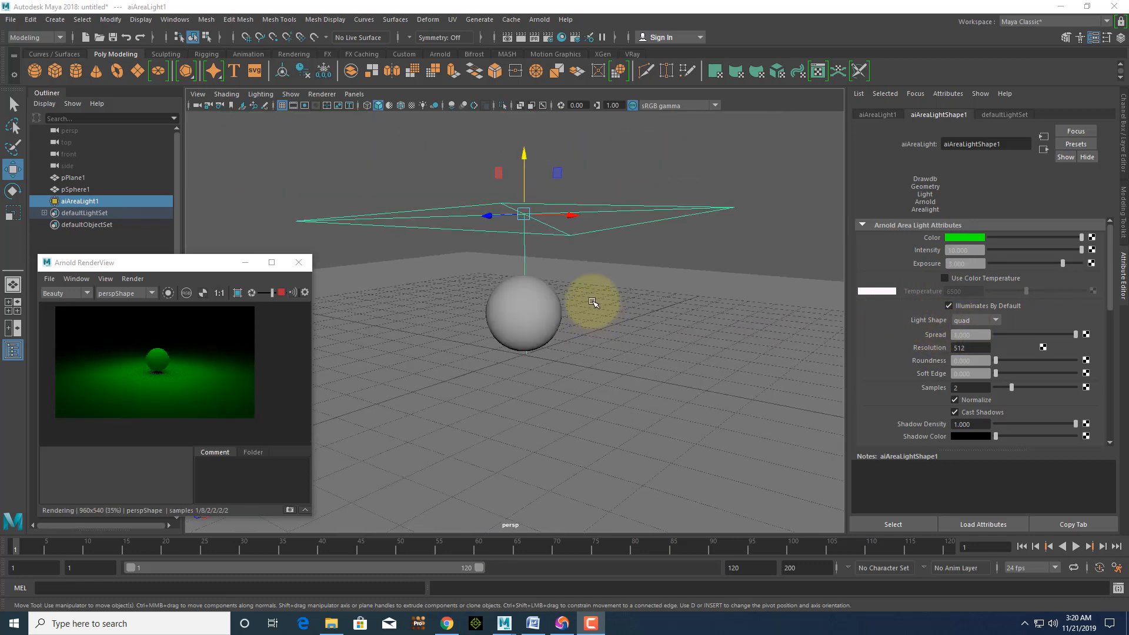
alt+middle_drag(585, 284, 602, 331)
alt+right_drag(592, 318, 673, 330)
alt+middle_drag(656, 330, 665, 345)
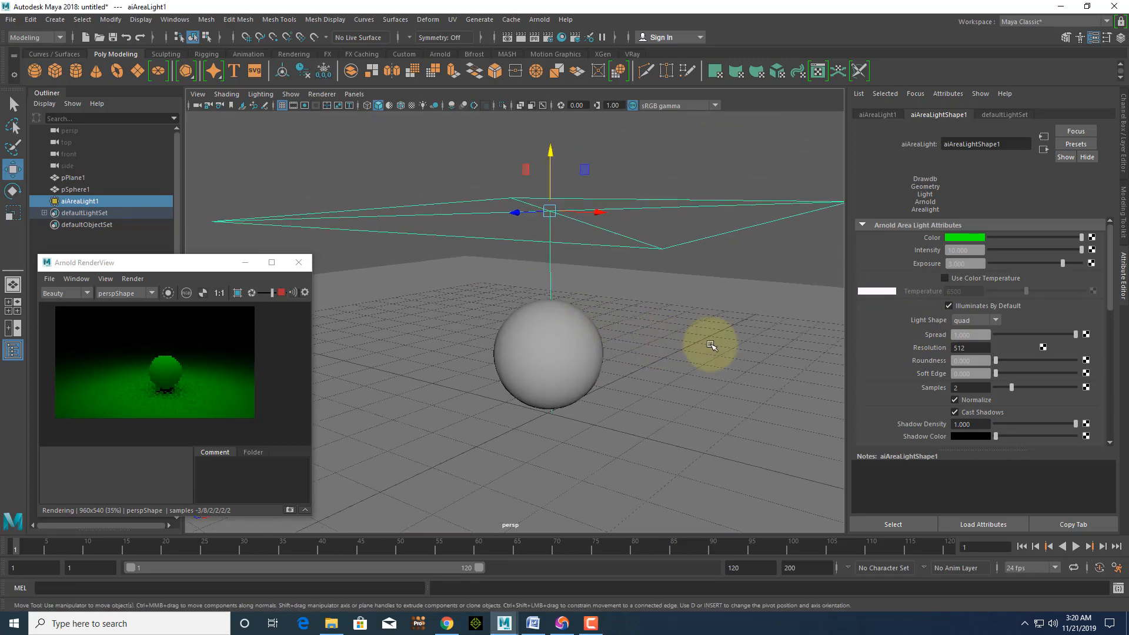
click(975, 322)
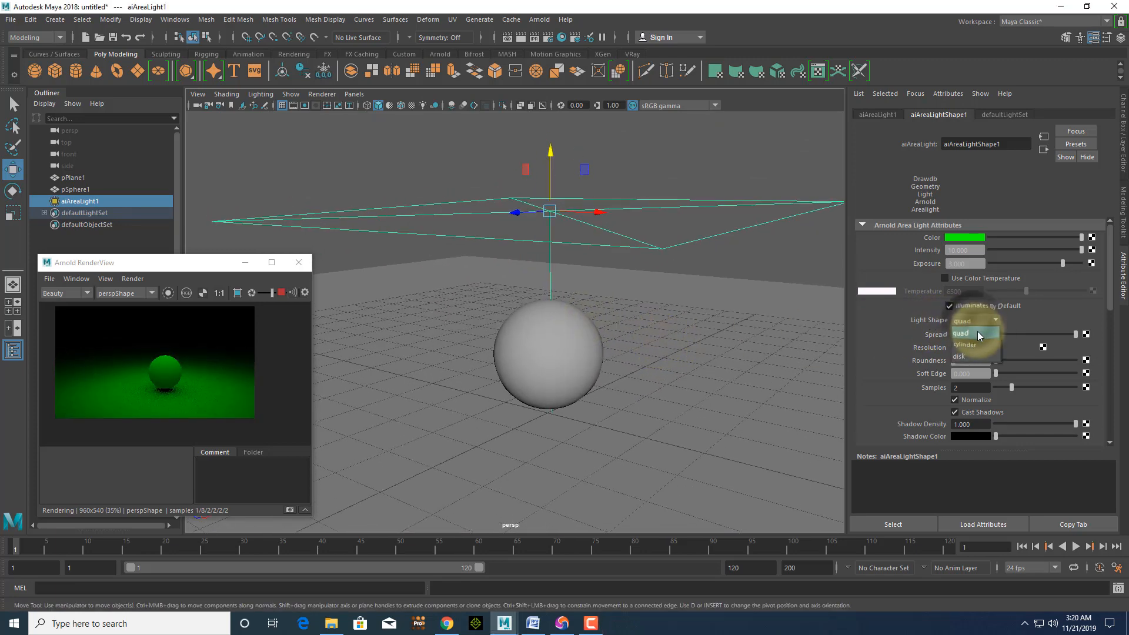
click(978, 343)
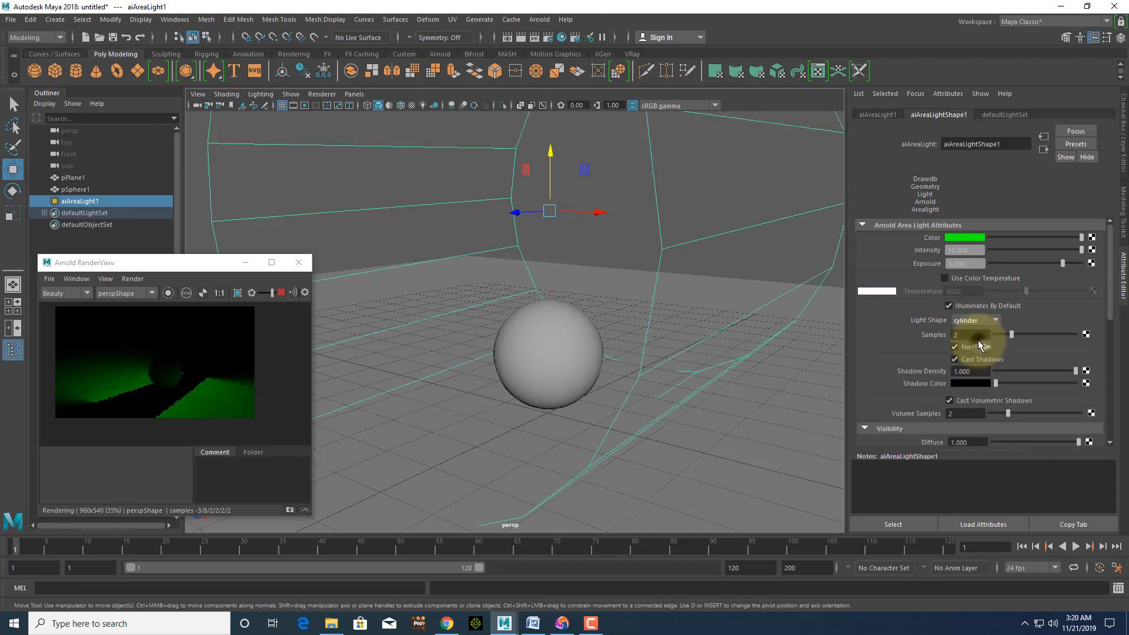
scroll(572, 340, down, 2)
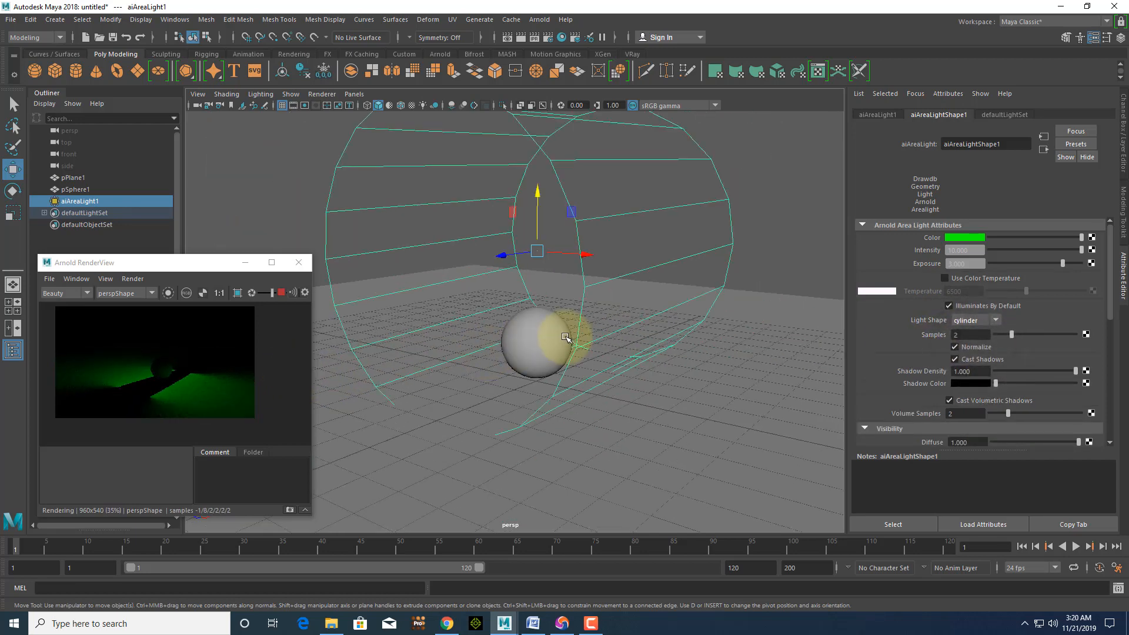
scroll(570, 335, up, 1)
scroll(567, 341, down, 1)
scroll(233, 388, up, 1)
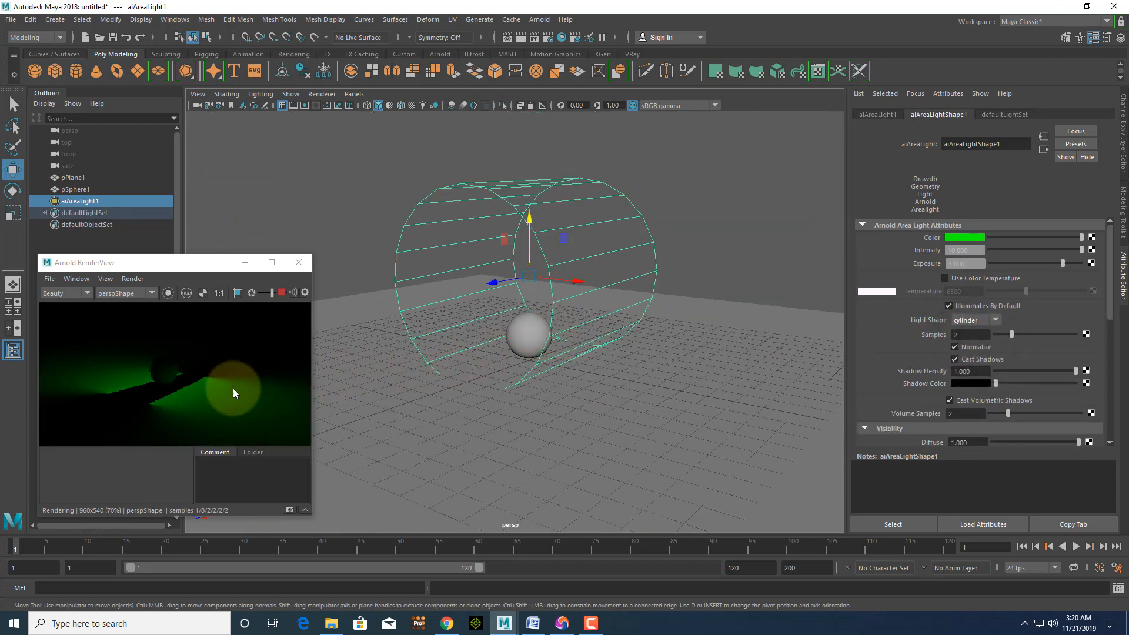
Step: Enlarge the Arnold RenderView window and zoom in on the render of the cylinder light
click(300, 263)
drag(312, 257, 353, 116)
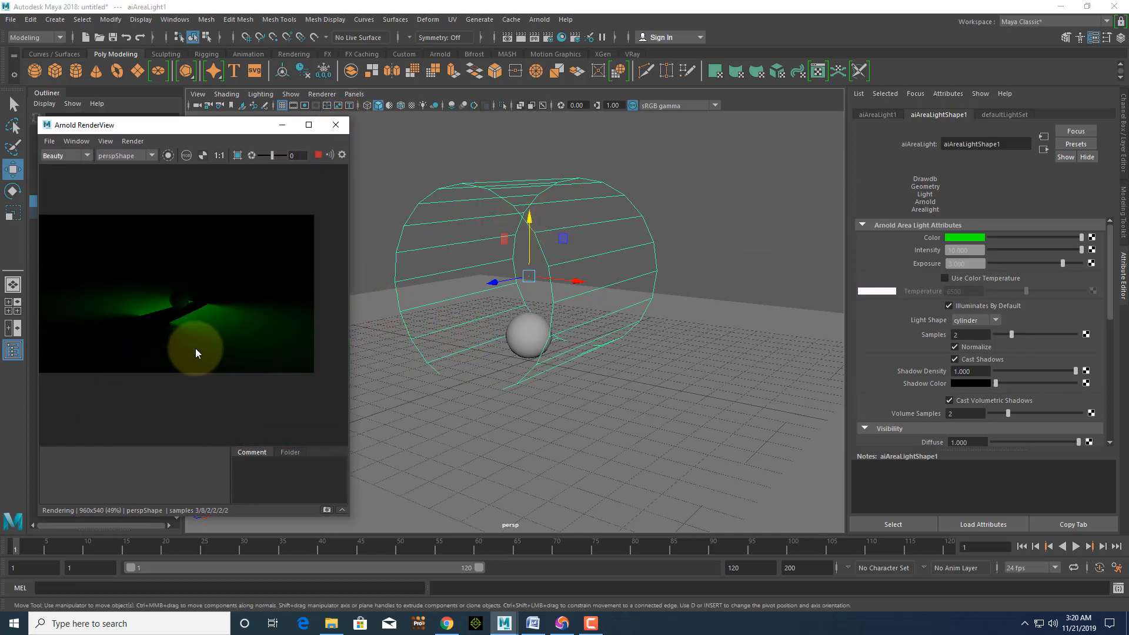
scroll(195, 348, up, 1)
scroll(196, 352, down, 1)
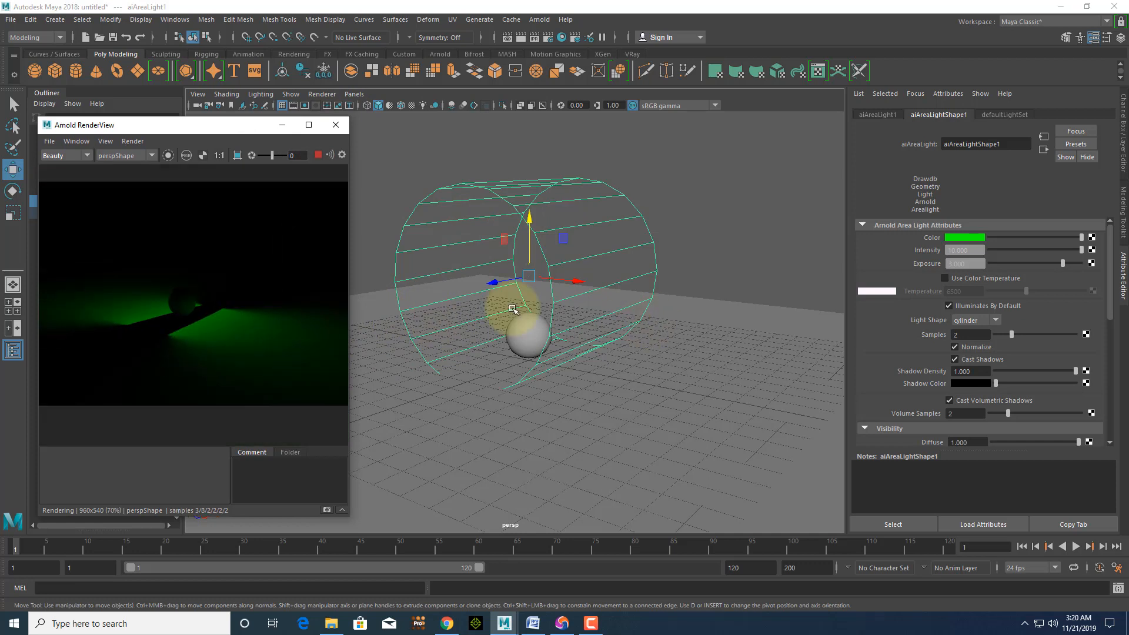
Step: Set the area light's shape to disk and raise the light slightly higher above the sphere
click(977, 320)
click(976, 355)
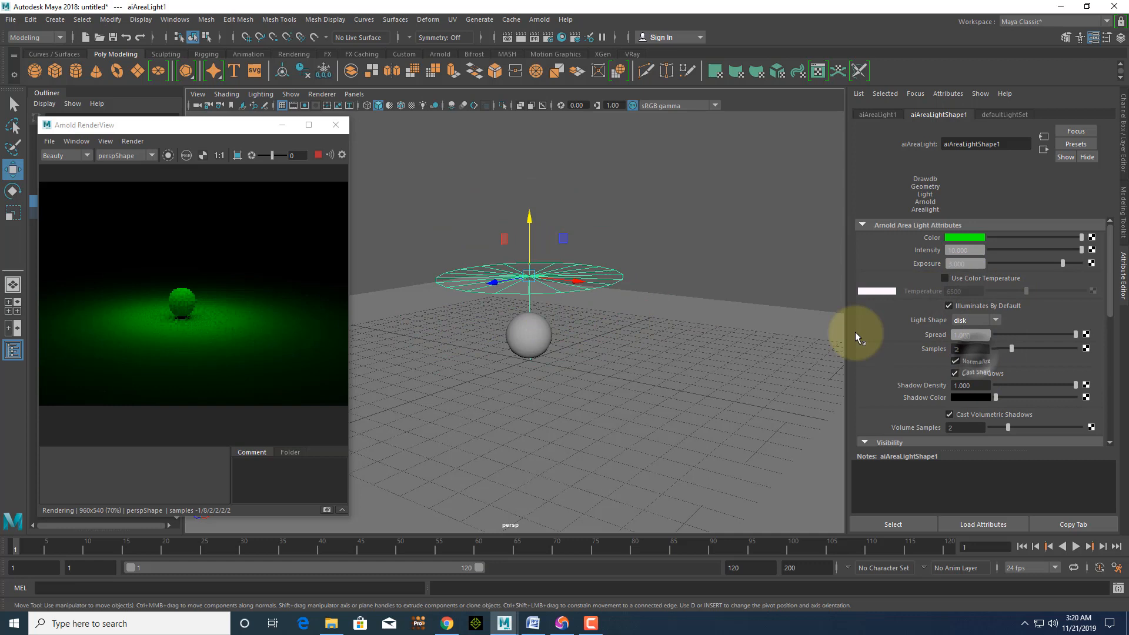
click(517, 215)
click(545, 249)
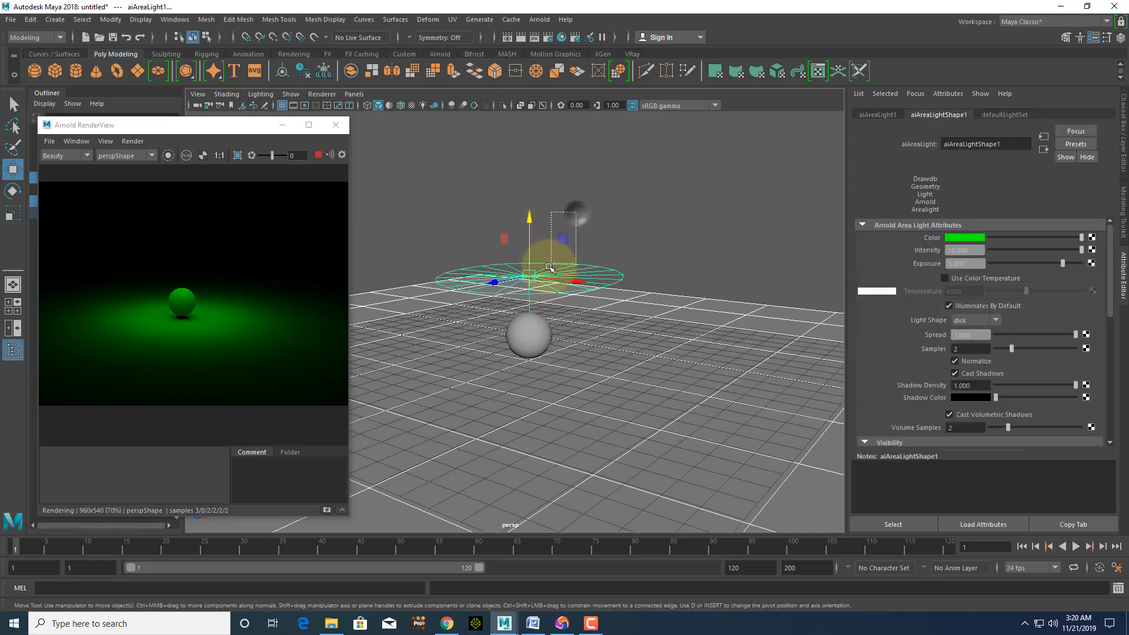
drag(533, 221, 530, 210)
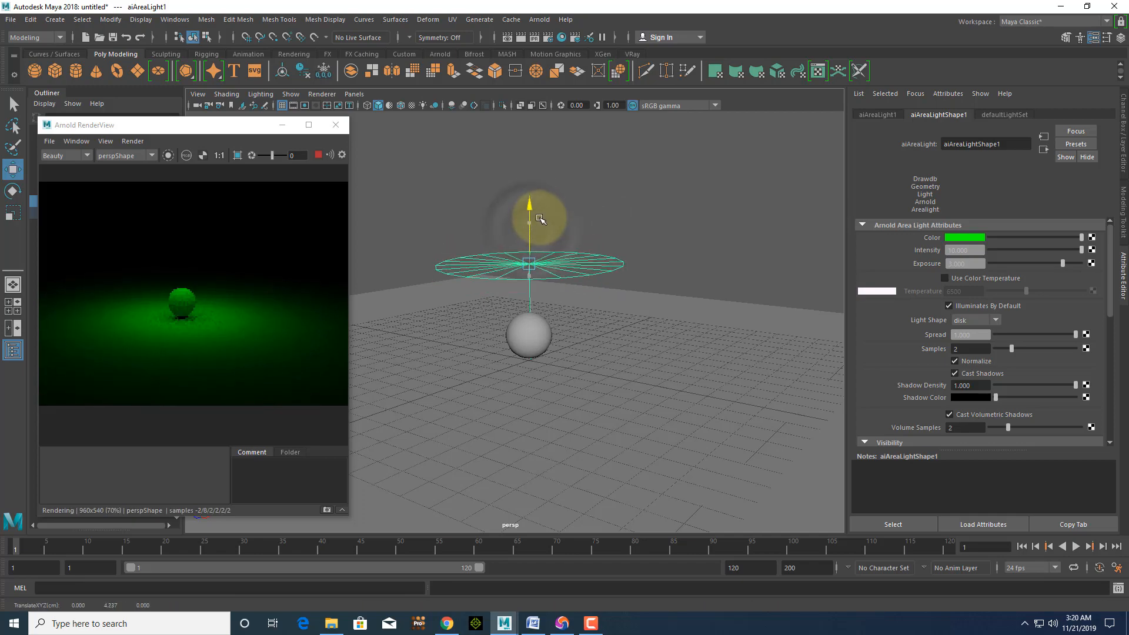
Step: Move the Arnold RenderView window clear of the Outliner list and set the area light's shape to quad
alt+drag(643, 295, 529, 282)
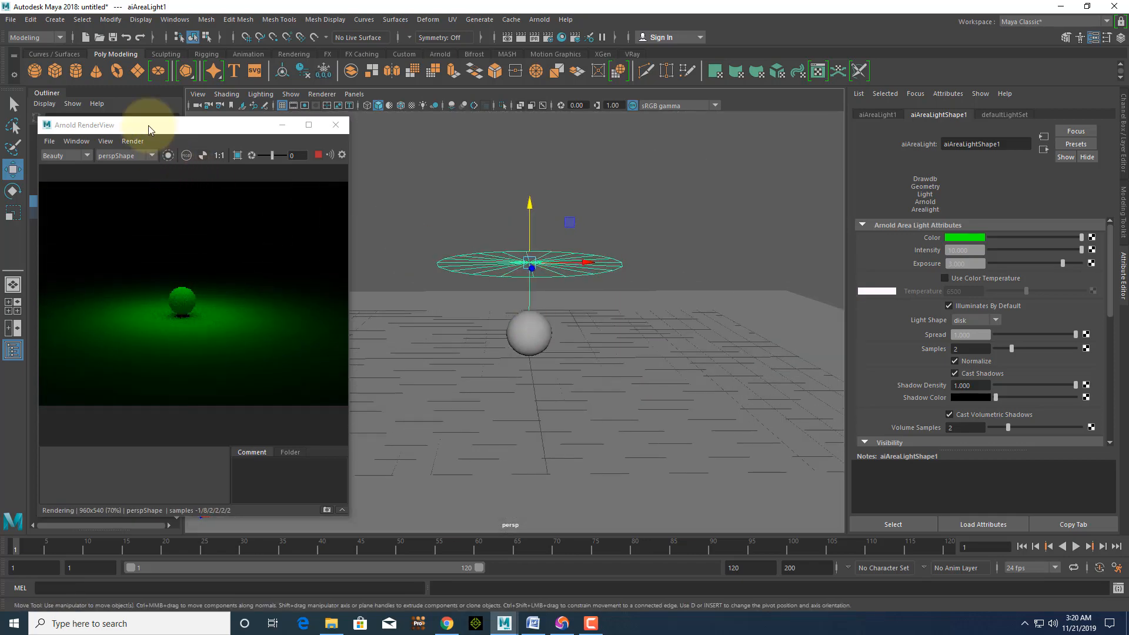
drag(148, 126, 179, 252)
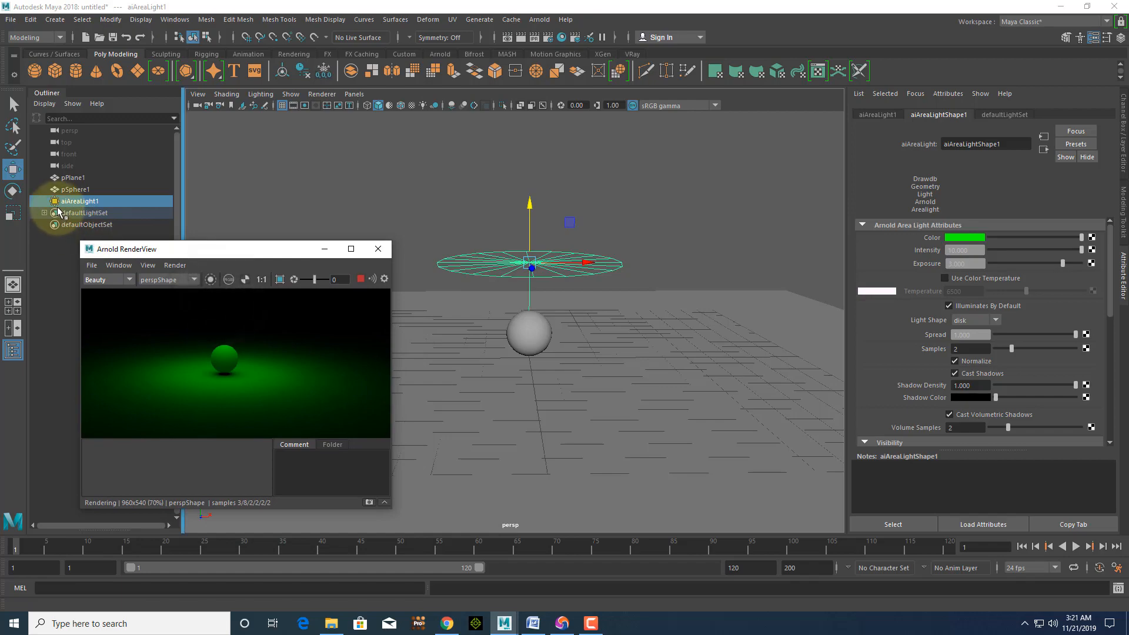
alt+drag(523, 237, 625, 308)
alt+drag(695, 317, 700, 316)
click(975, 320)
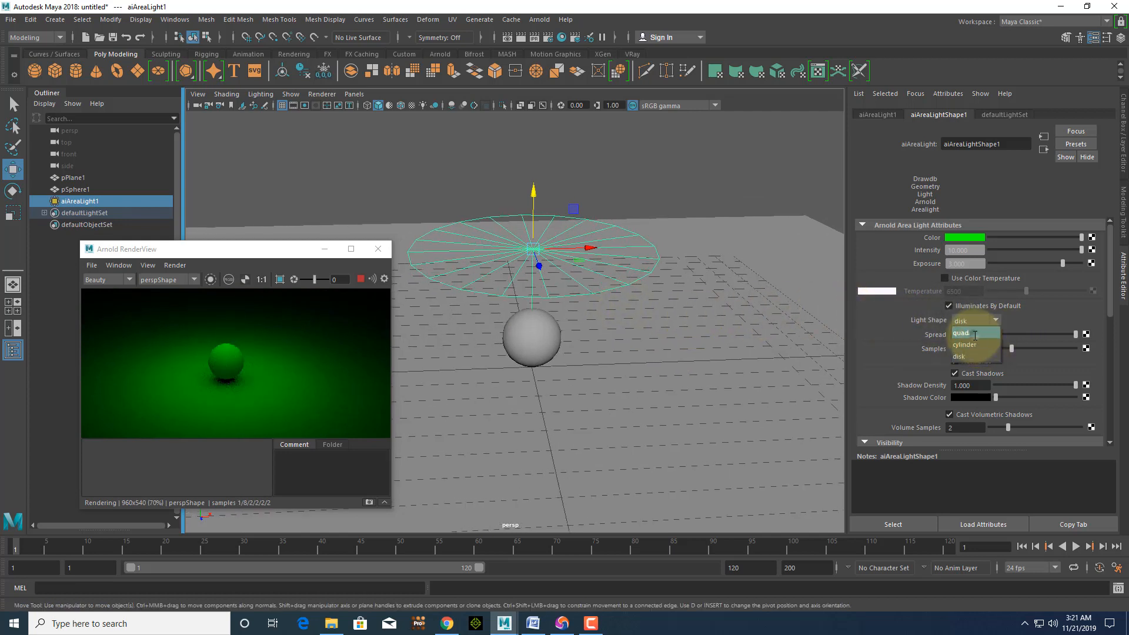
click(968, 333)
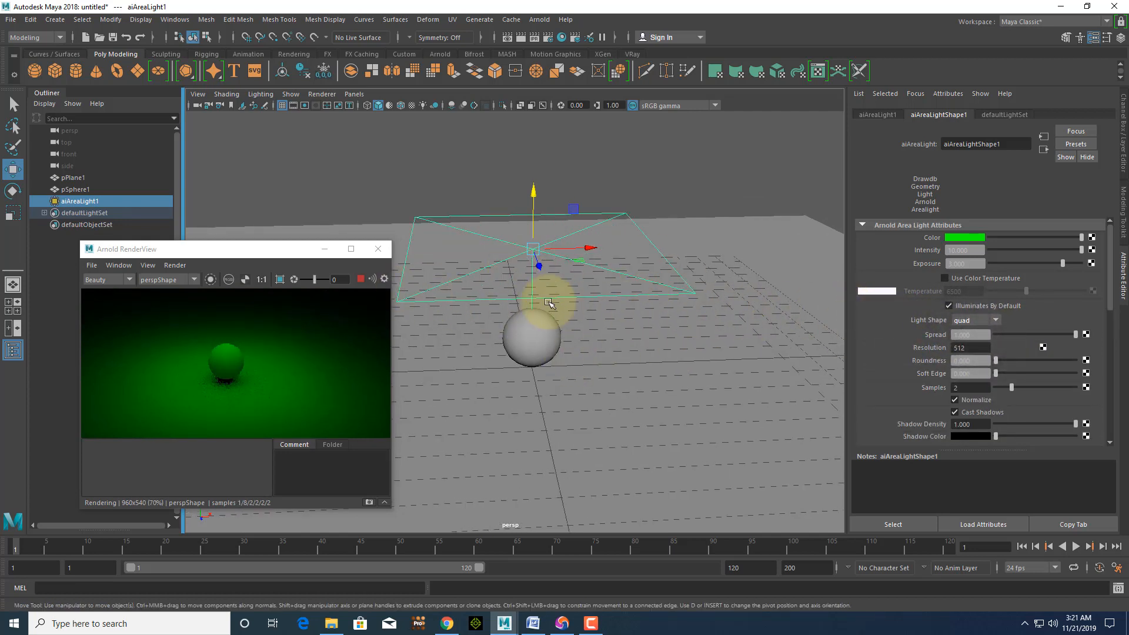
scroll(251, 361, down, 4)
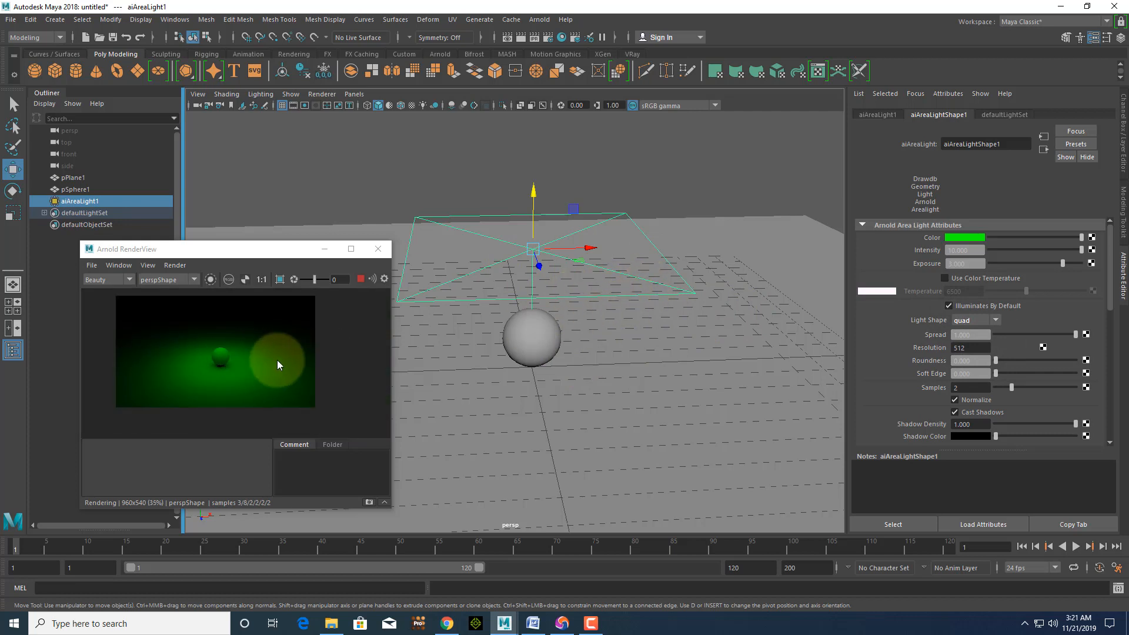
Step: Switch the area light's shape to disk and back to quad to compare the two renders
click(994, 321)
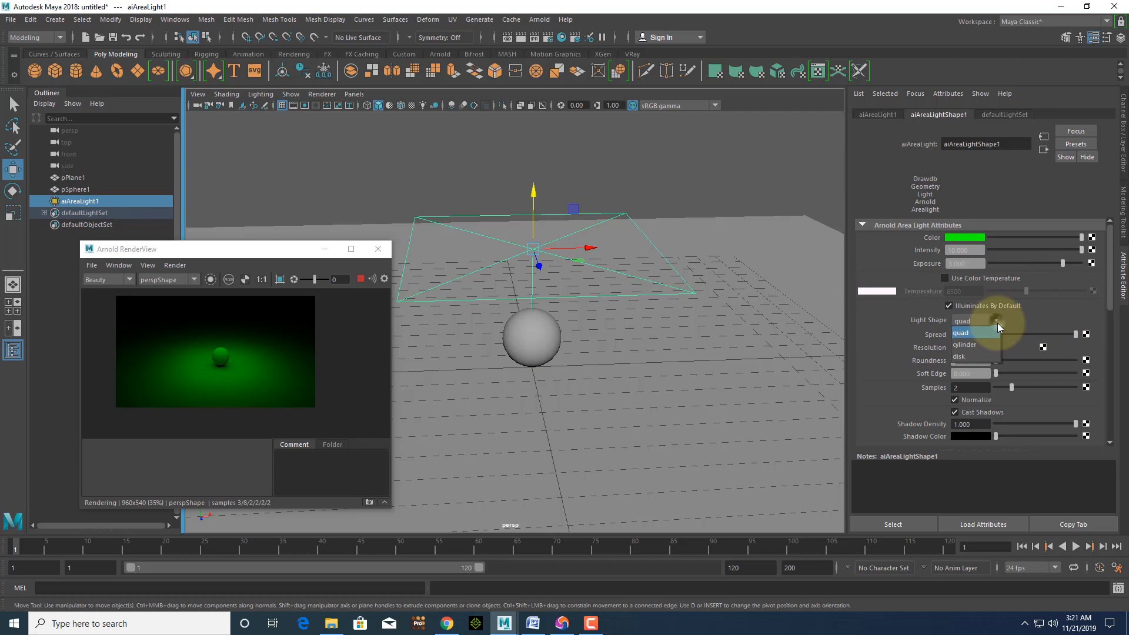
click(979, 356)
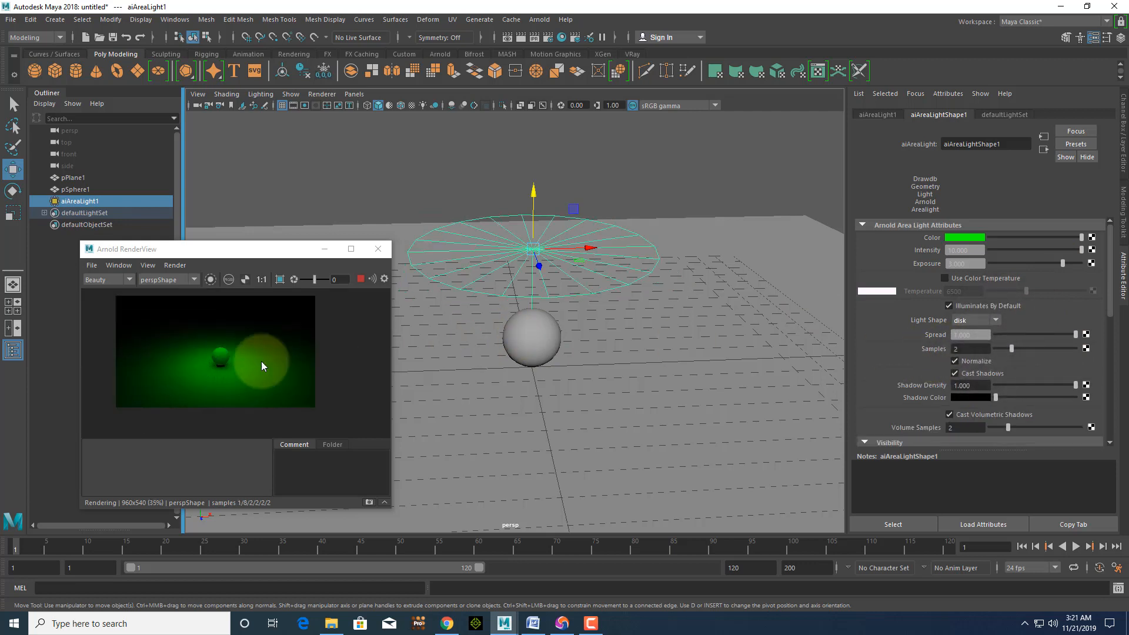
click(986, 321)
click(986, 331)
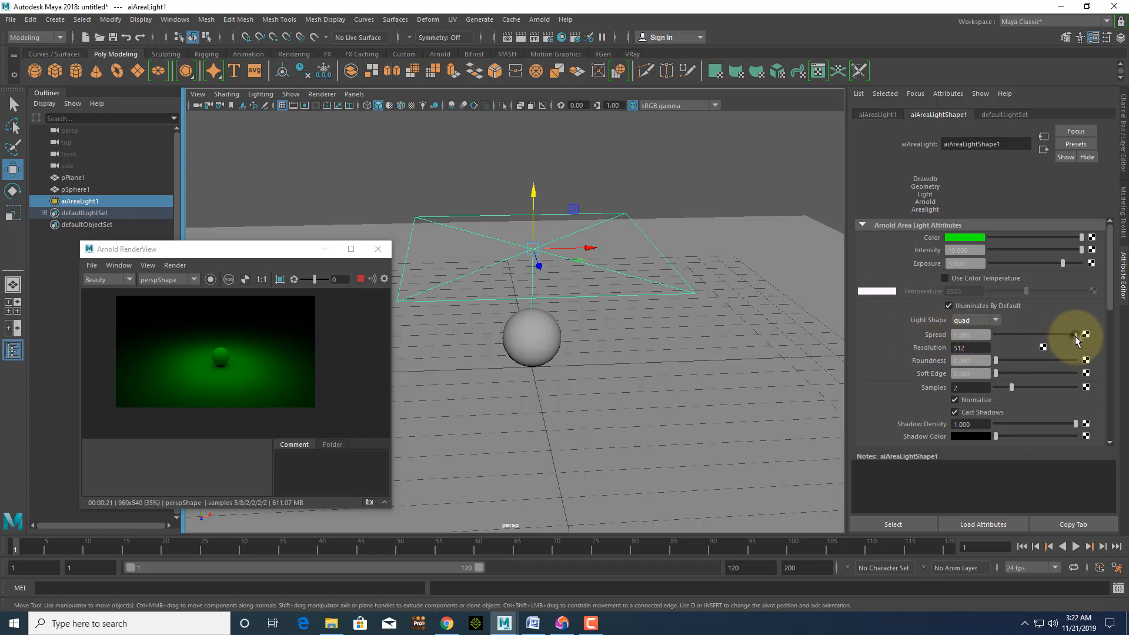
Step: Try adjusting the area light's spread with the quad shape and again with the disk shape
mouse_move(1075, 336)
mouse_down()
mouse_move(1004, 338)
mouse_move(1097, 348)
mouse_move(994, 343)
mouse_move(1071, 338)
mouse_up()
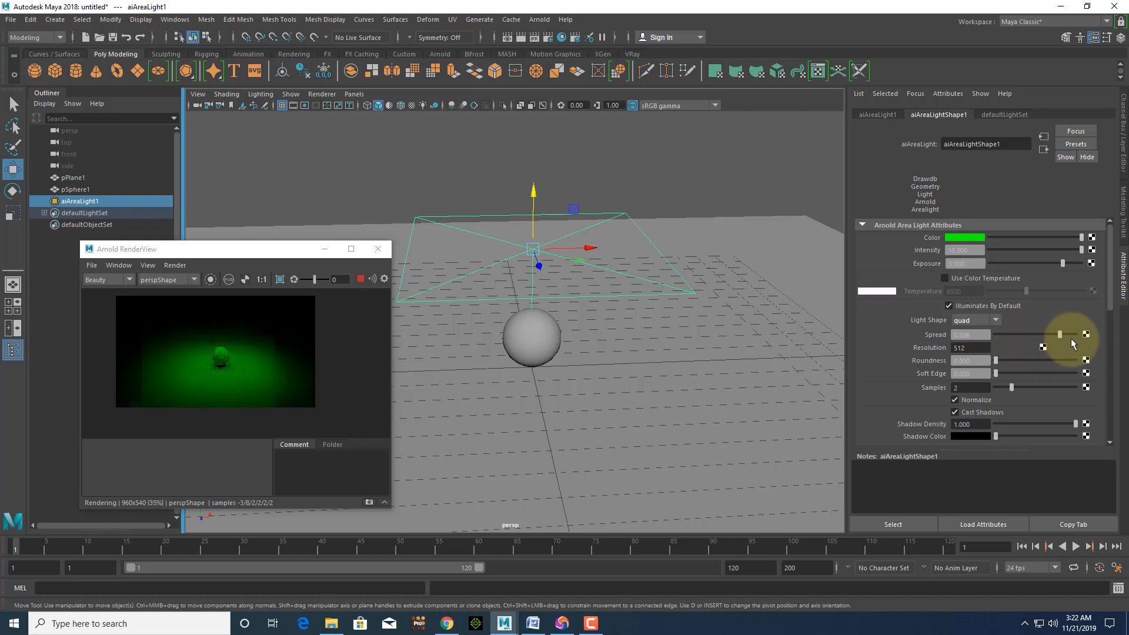
click(986, 323)
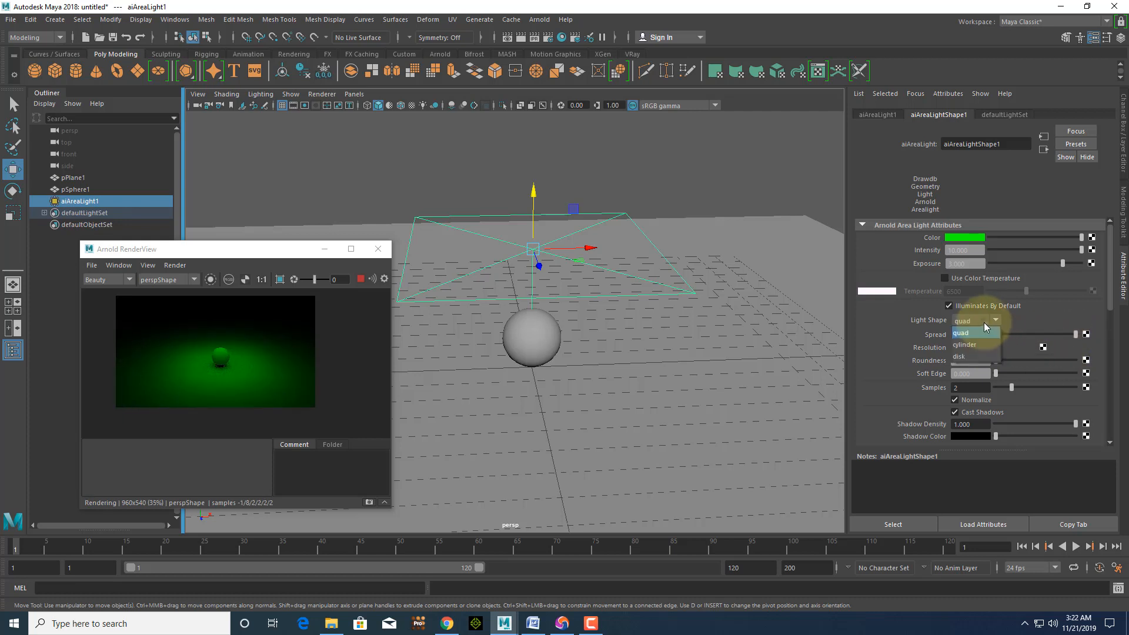
click(973, 357)
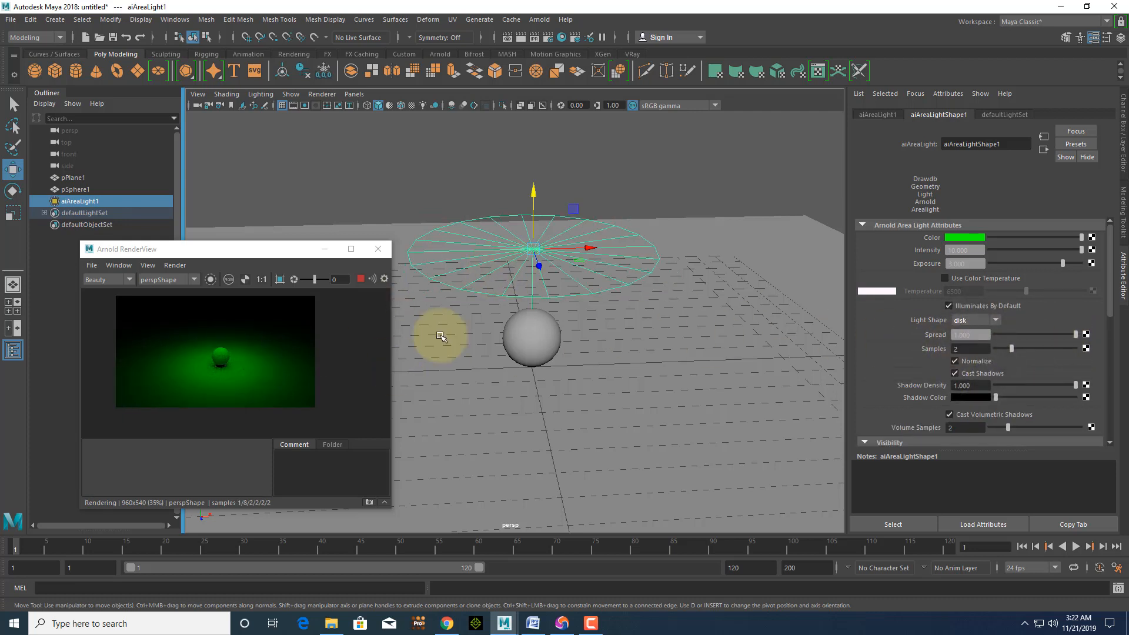
mouse_move(1073, 334)
mouse_down()
mouse_move(1001, 337)
mouse_move(1082, 335)
mouse_up()
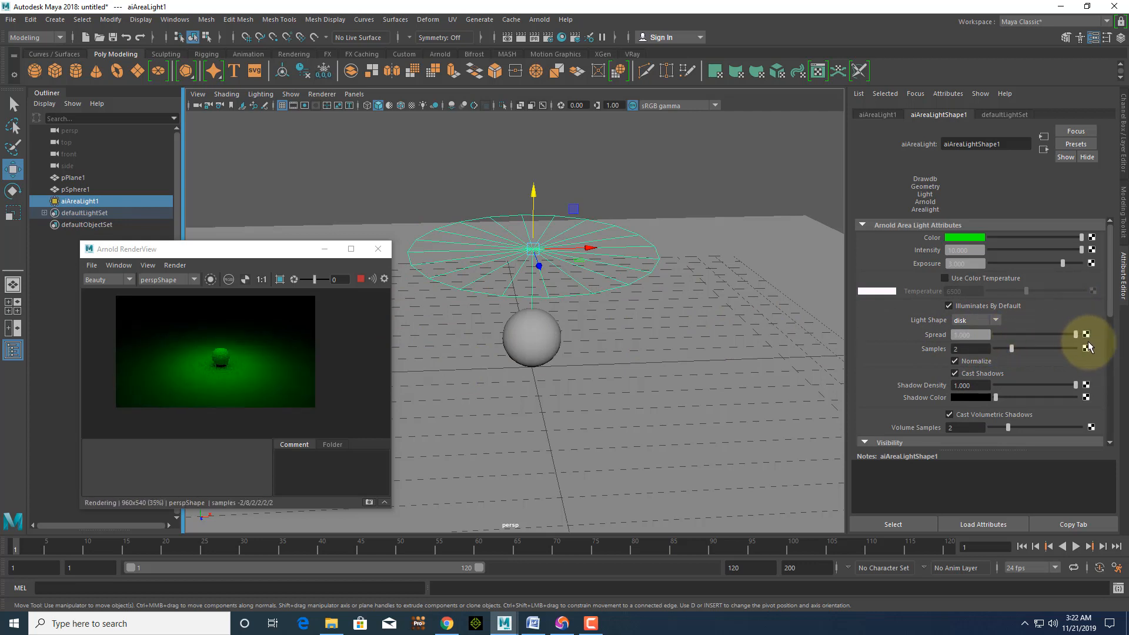
Step: Set the area light's shape to cylinder and raise its samples to 6
click(977, 321)
click(976, 344)
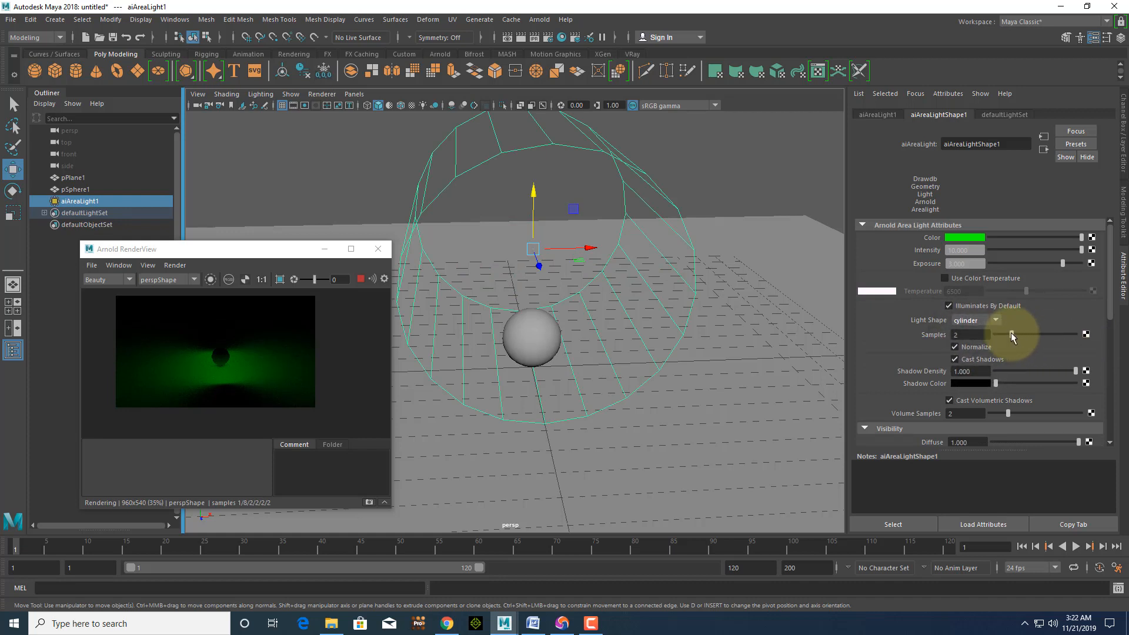
drag(1012, 335, 1038, 336)
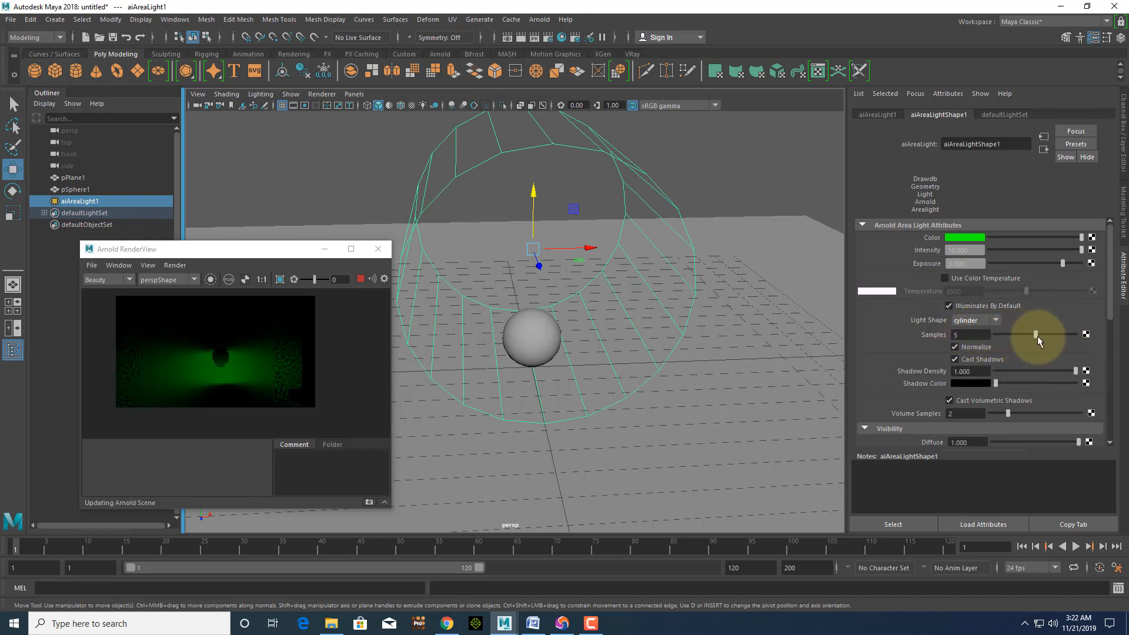
Step: Set the area light's shape to quad and select its resolution value
click(987, 323)
click(981, 333)
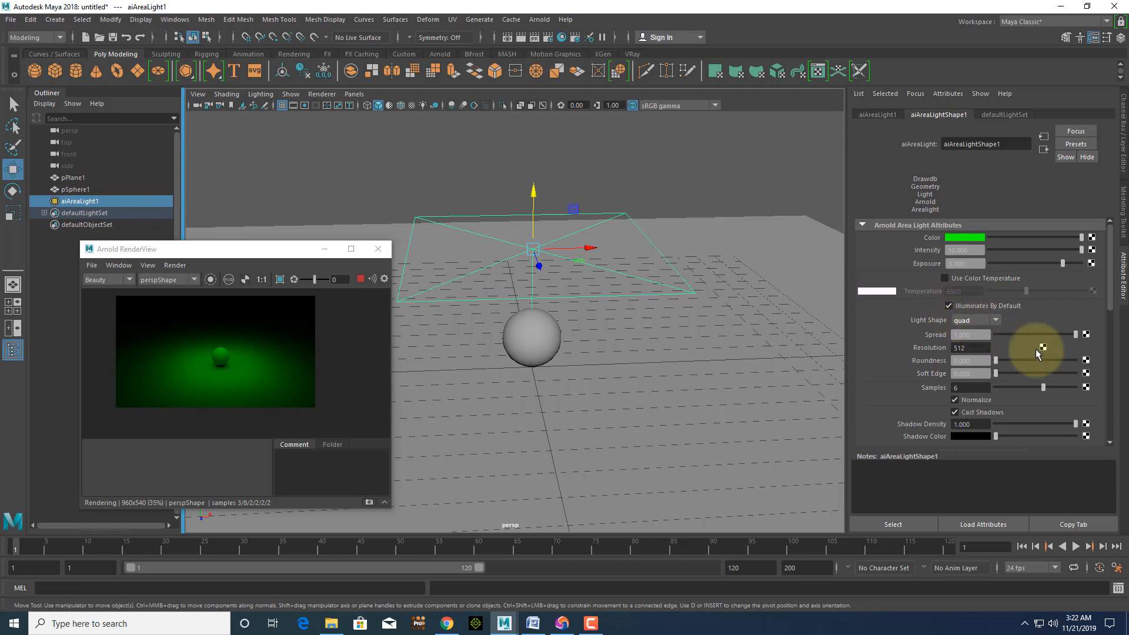
drag(971, 347, 908, 344)
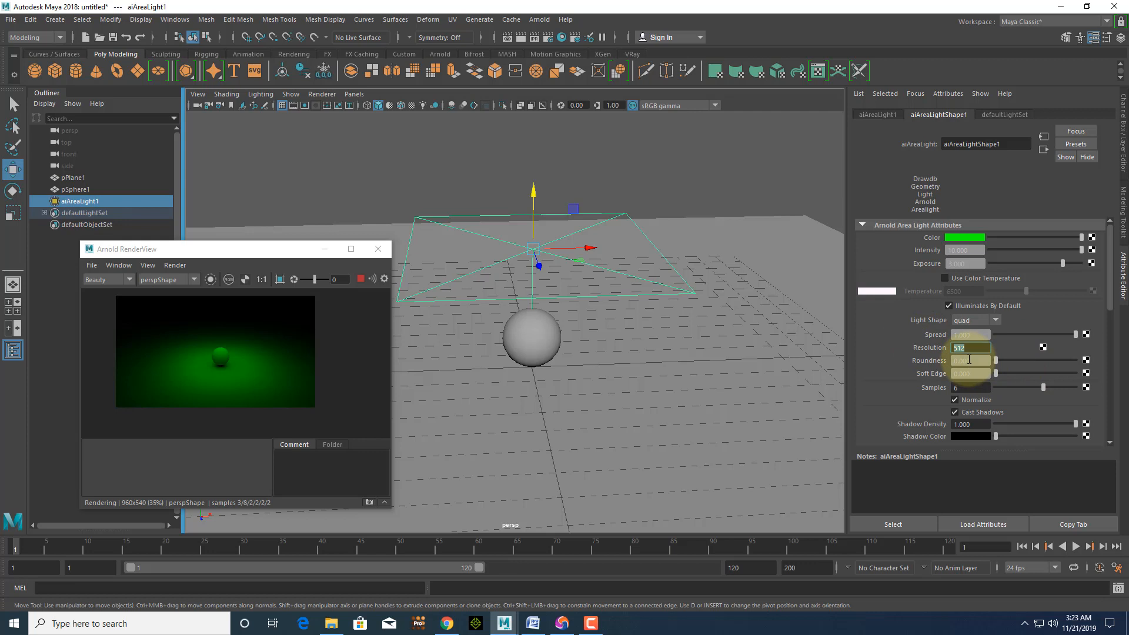
Step: Try a higher soft edge on the quad light and return it to 0
click(995, 365)
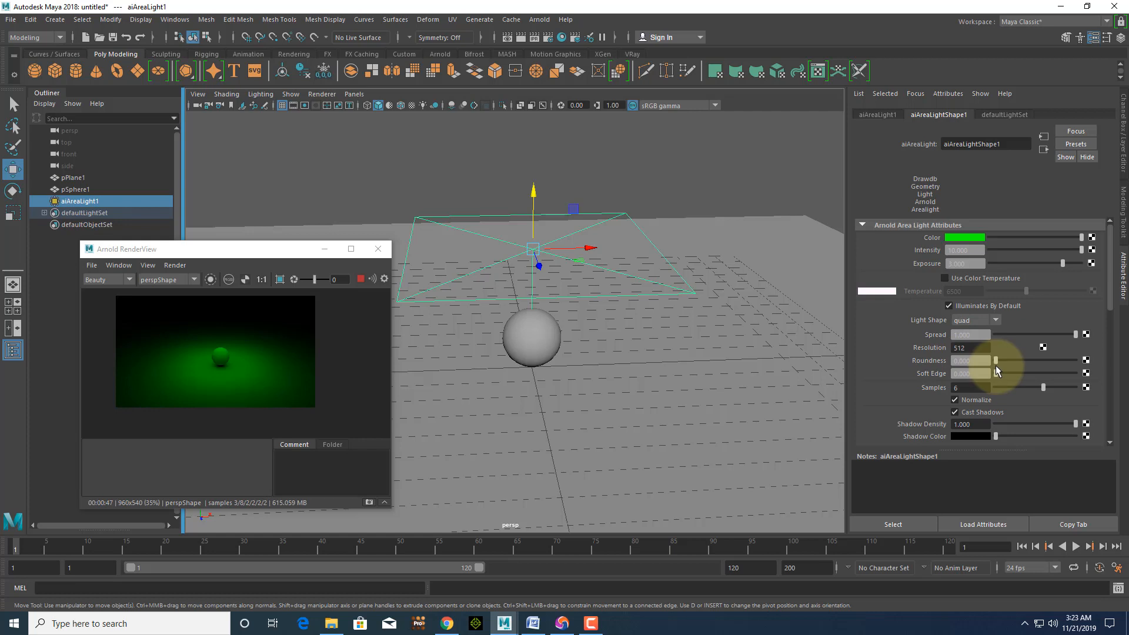
drag(997, 374, 1044, 386)
drag(1093, 390, 991, 390)
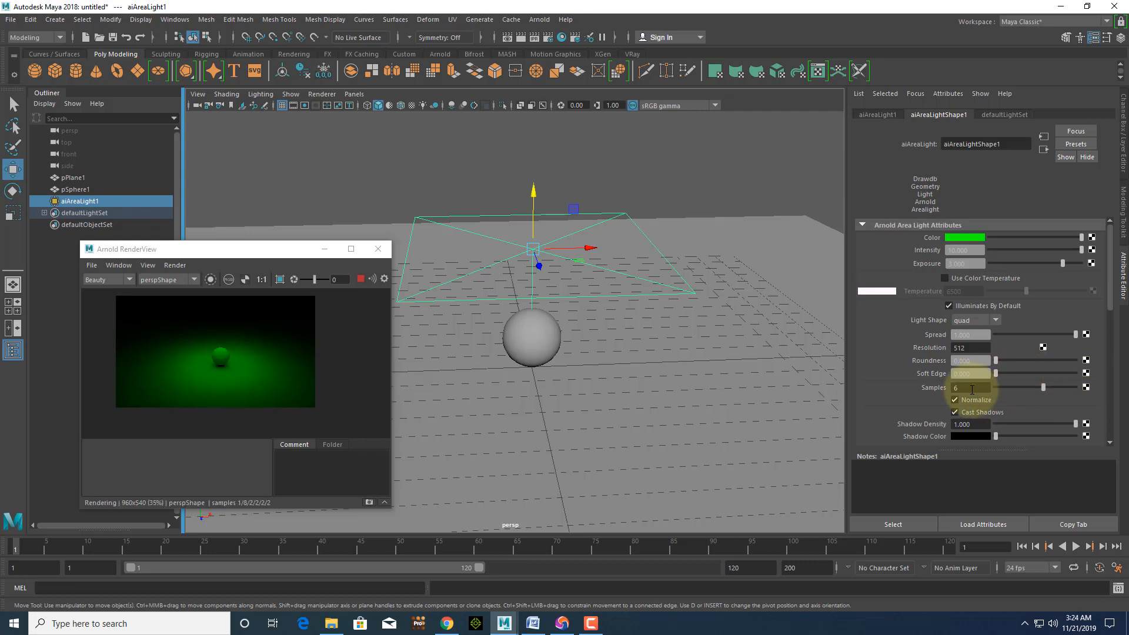
Step: Enlarge the Arnold RenderView window with a closer view of the render and set the area light's samples to 1
scroll(965, 400, down, 2)
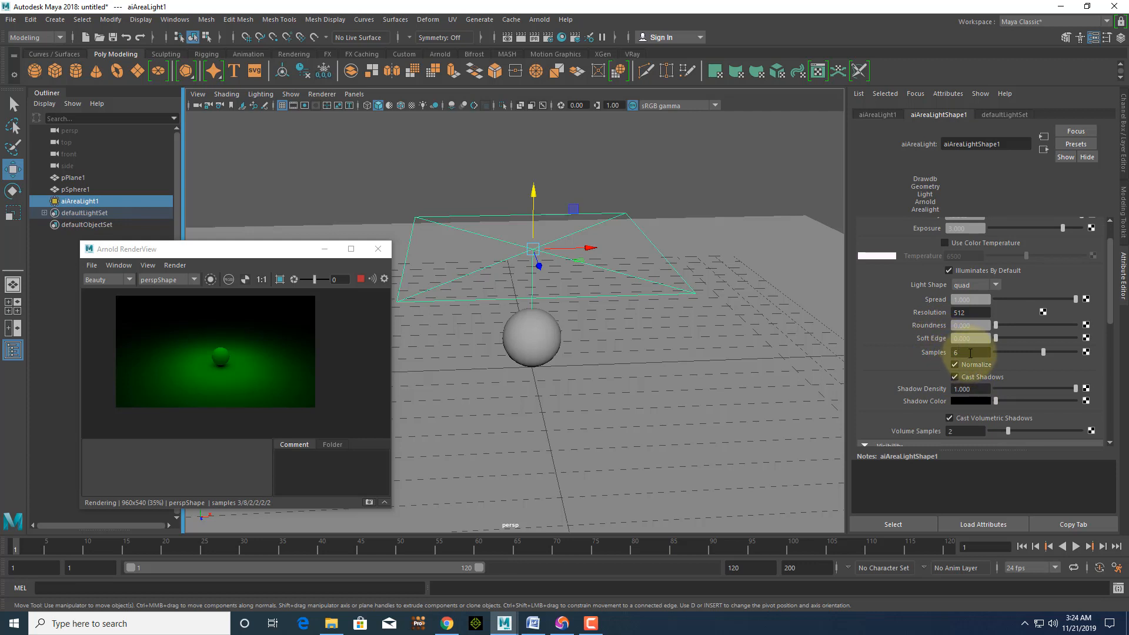
double_click(970, 353)
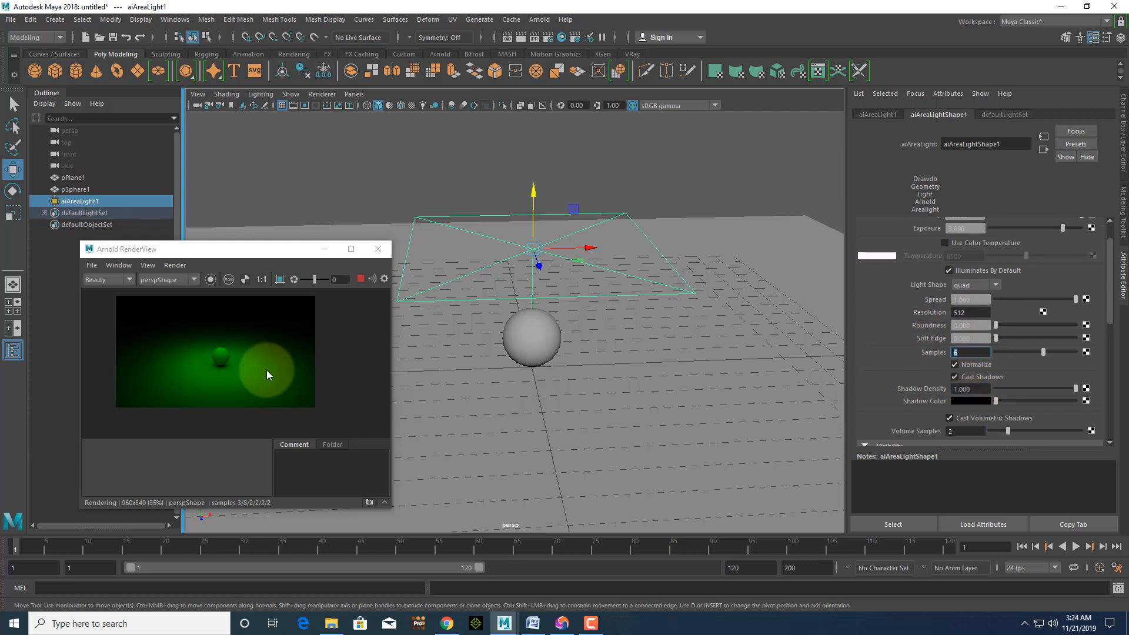
drag(390, 242, 513, 127)
scroll(305, 315, up, 2)
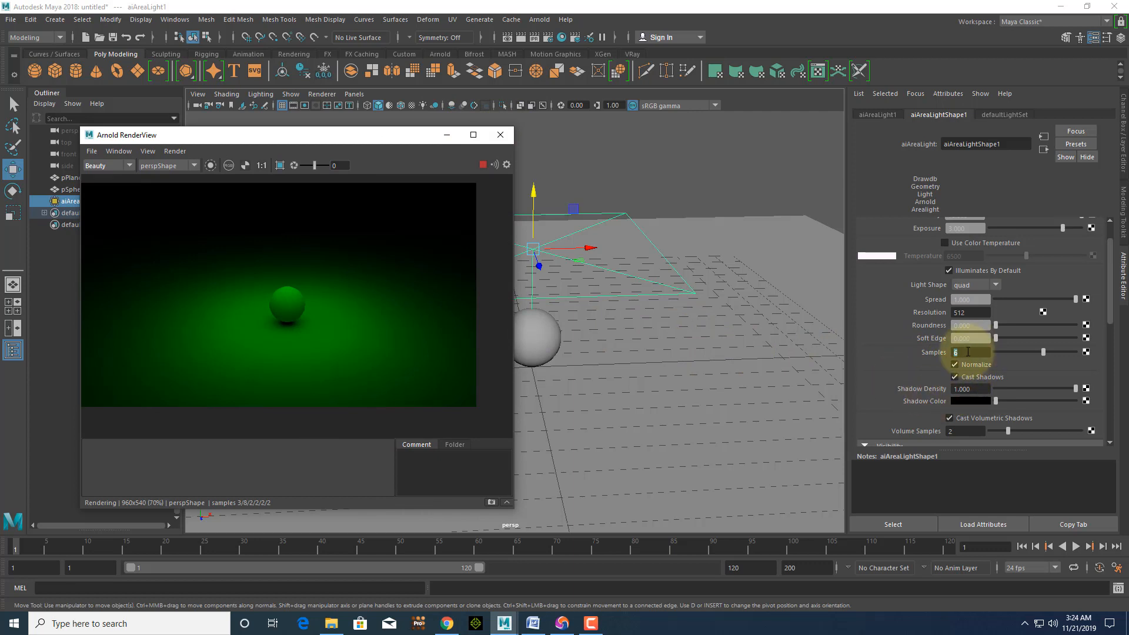
text(1)
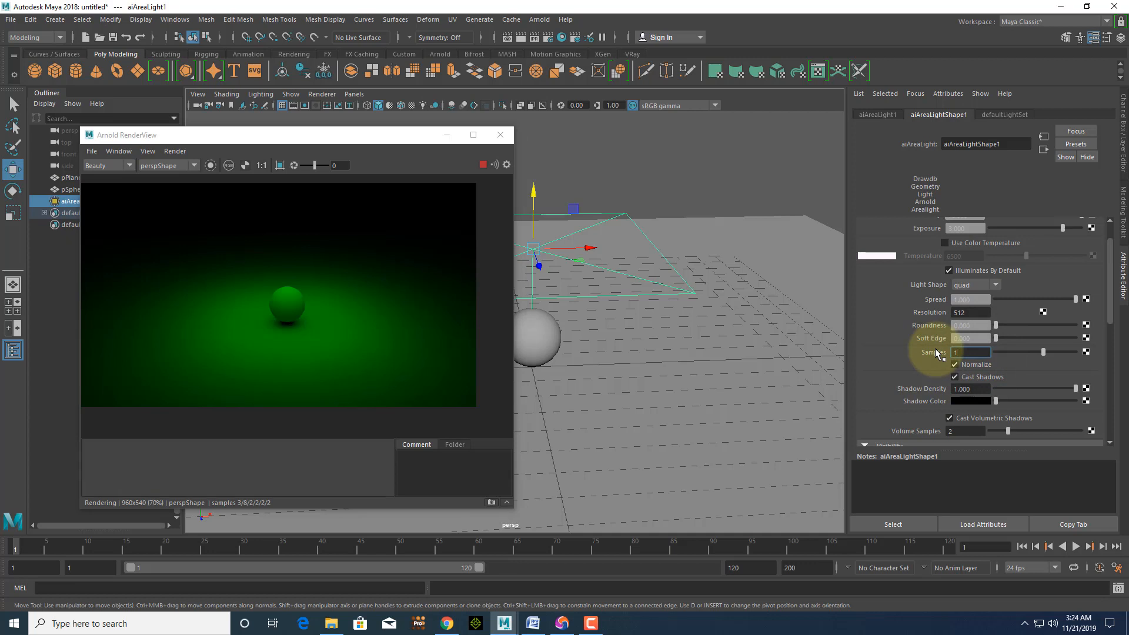
key(Return)
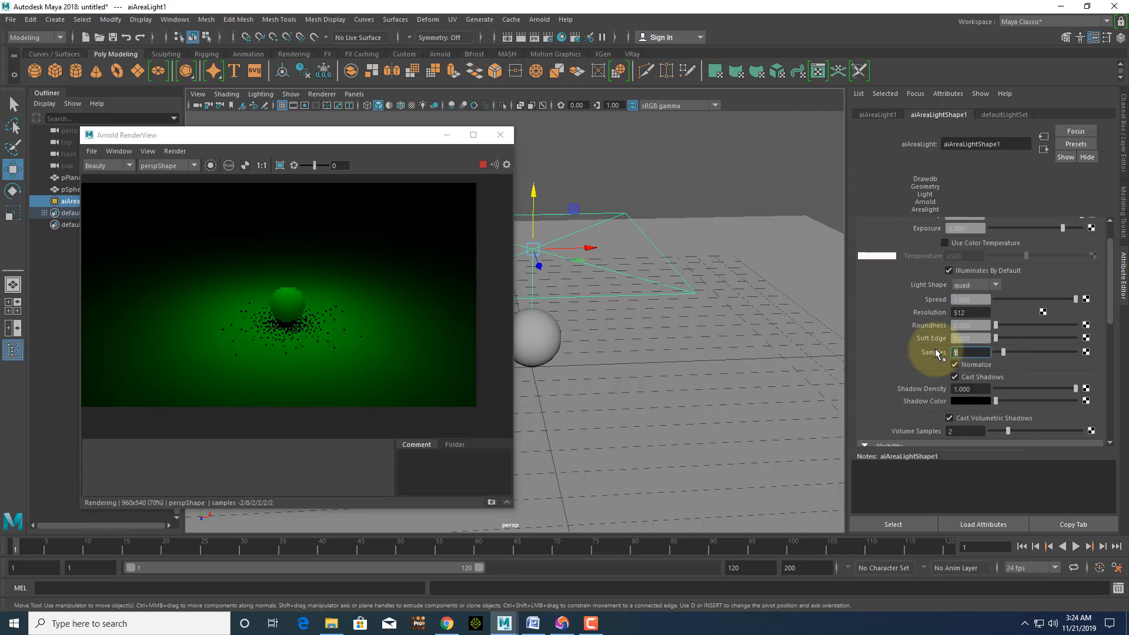
Step: Examine the sphere and its contact shadow in the RenderView at several zoom levels to judge the shadow noise
scroll(277, 368, up, 2)
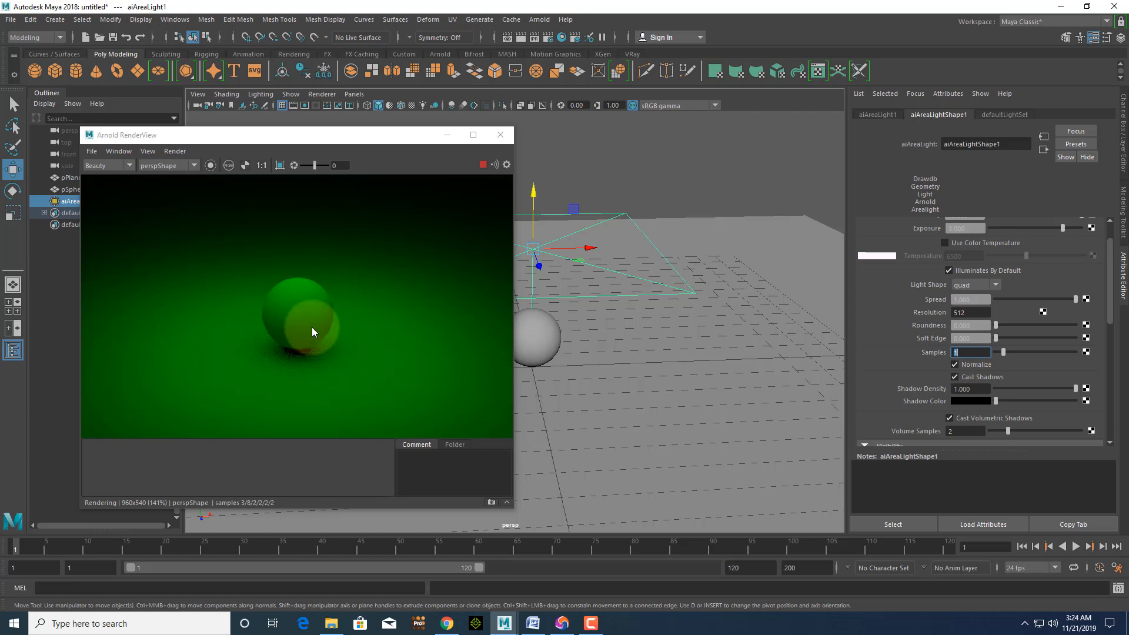
scroll(277, 403, up, 2)
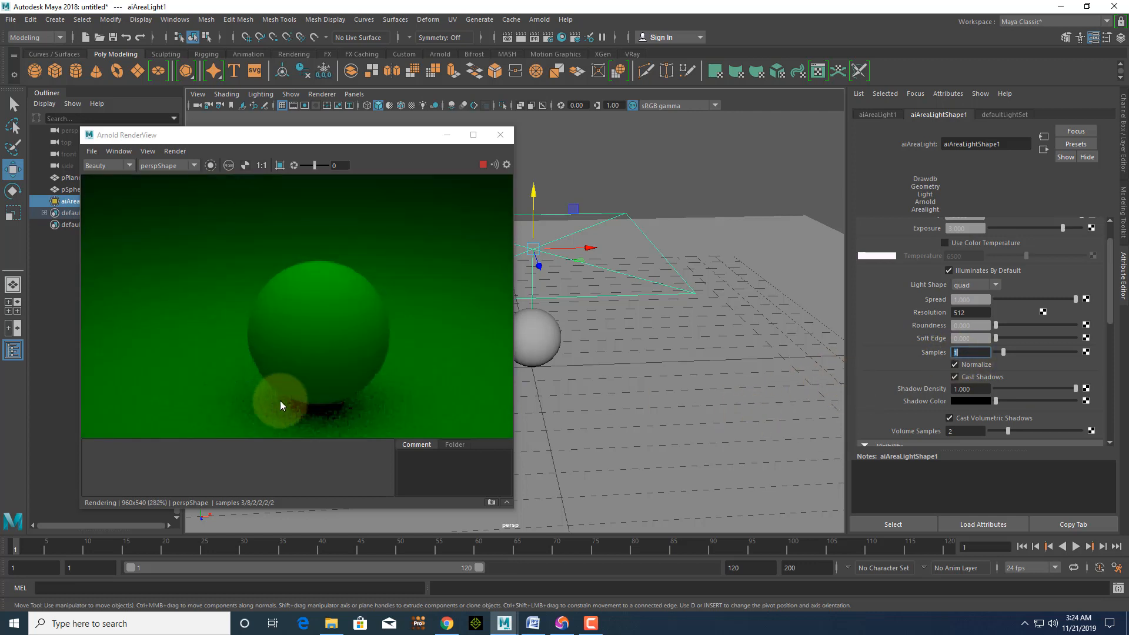
scroll(288, 398, down, 3)
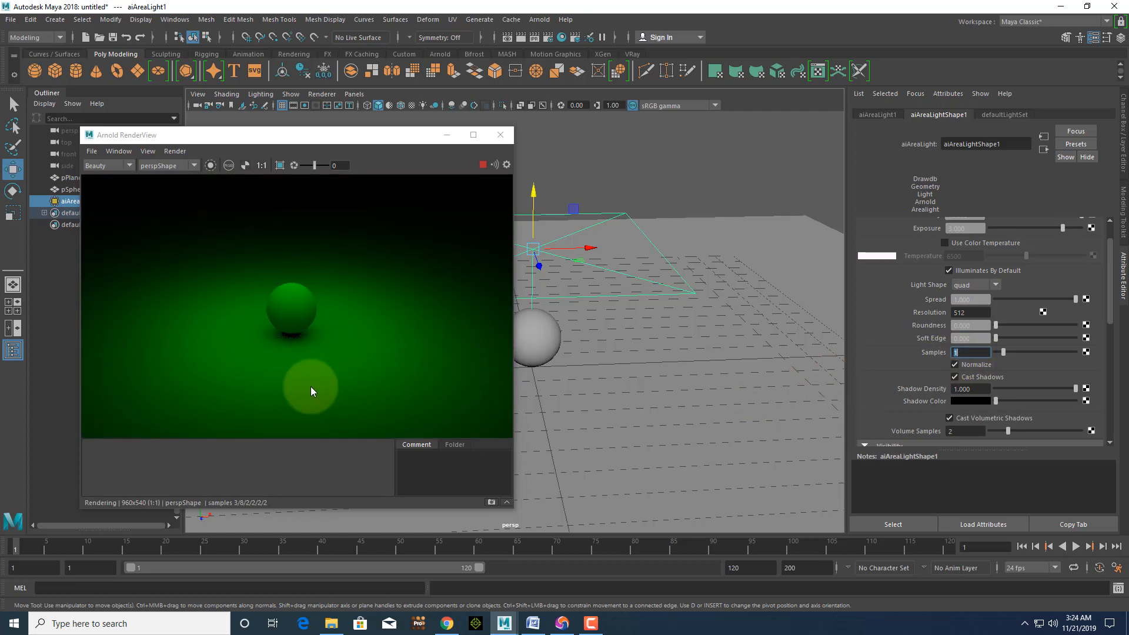
scroll(311, 387, up, 2)
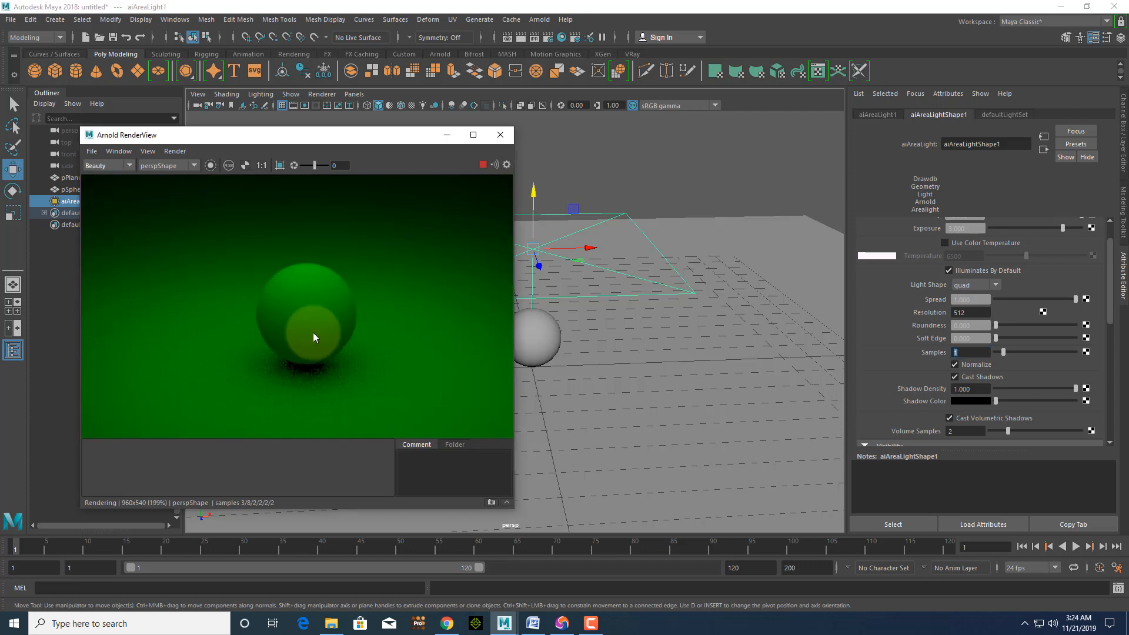
middle_drag(313, 333, 308, 337)
scroll(306, 338, up, 2)
scroll(312, 357, down, 3)
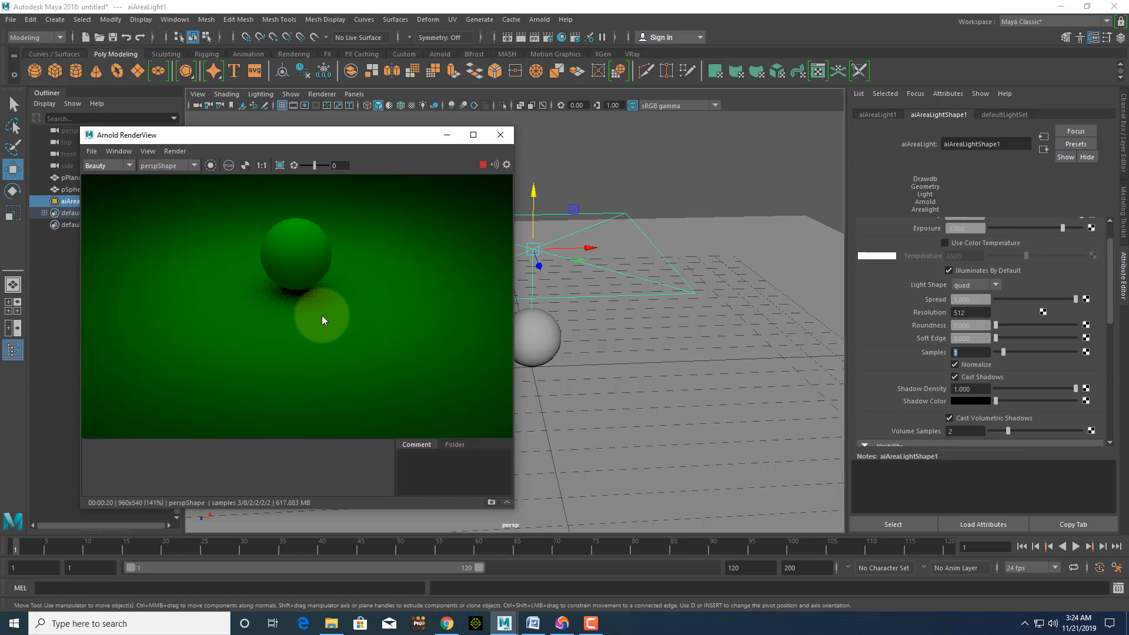
middle_drag(333, 290, 364, 328)
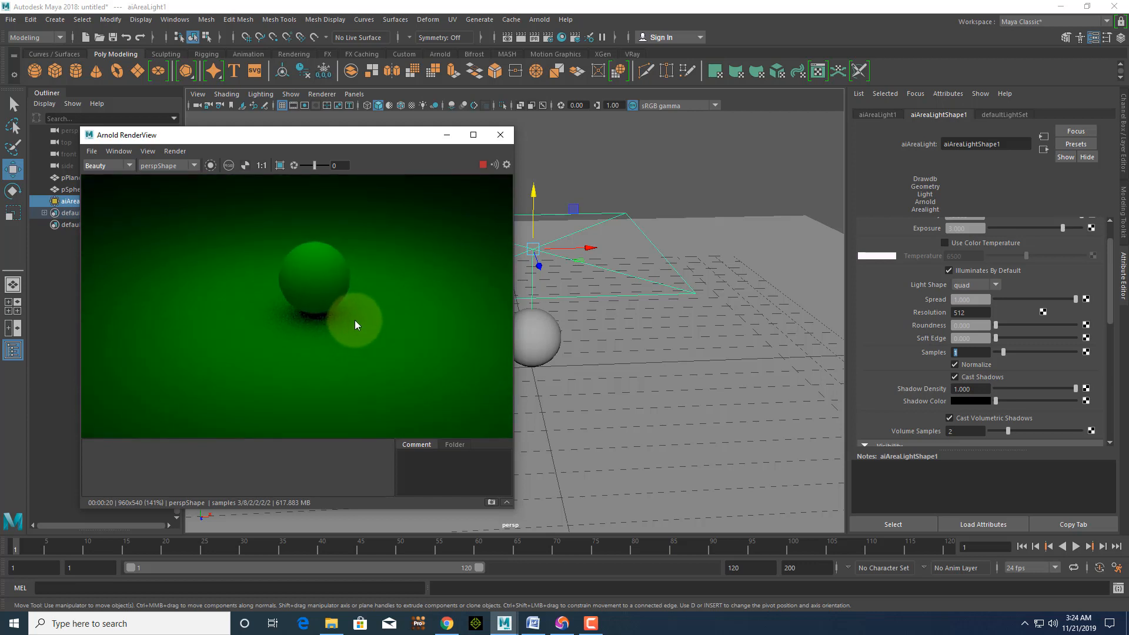
scroll(335, 327, up, 1)
scroll(347, 352, down, 2)
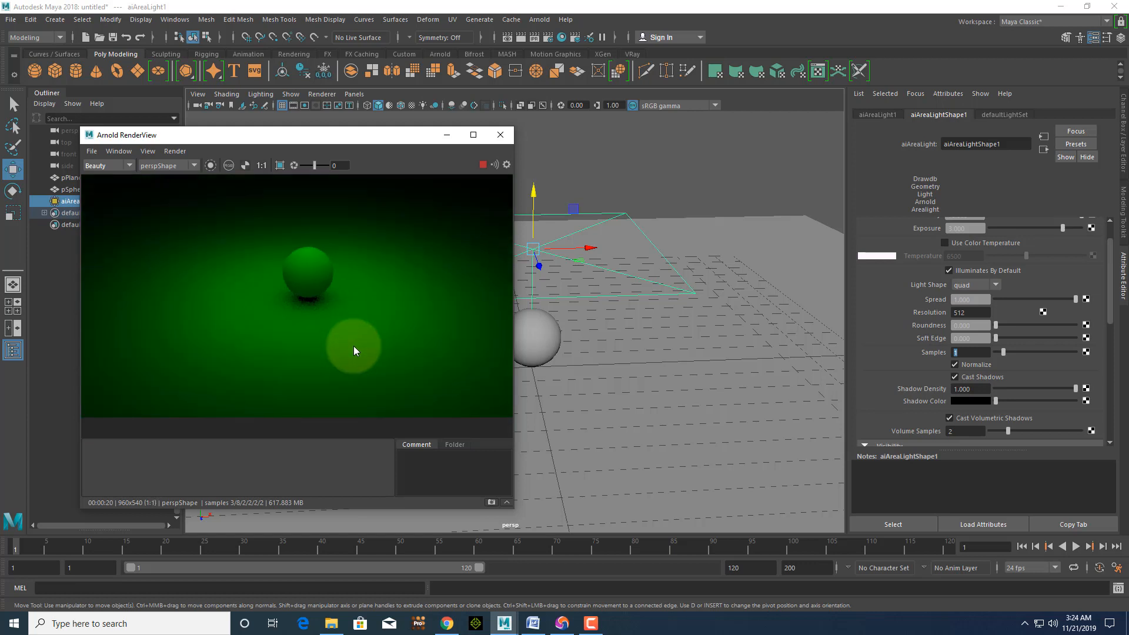
Step: Store a snapshot of the current render and a second one with the area light's samples raised to 10
click(492, 503)
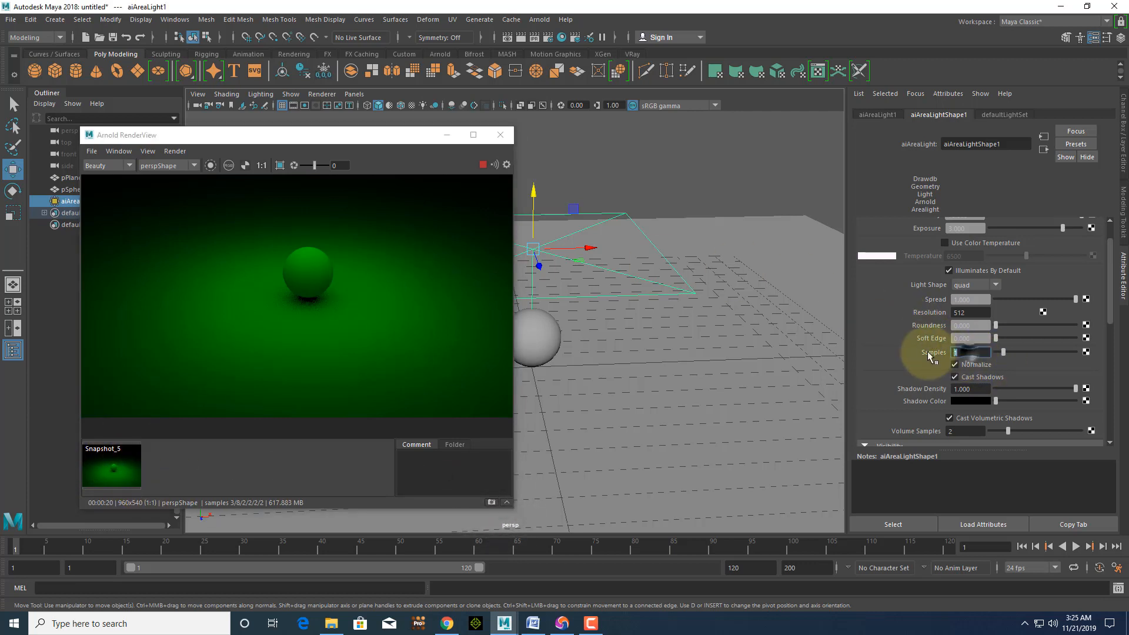
drag(1002, 353, 1104, 353)
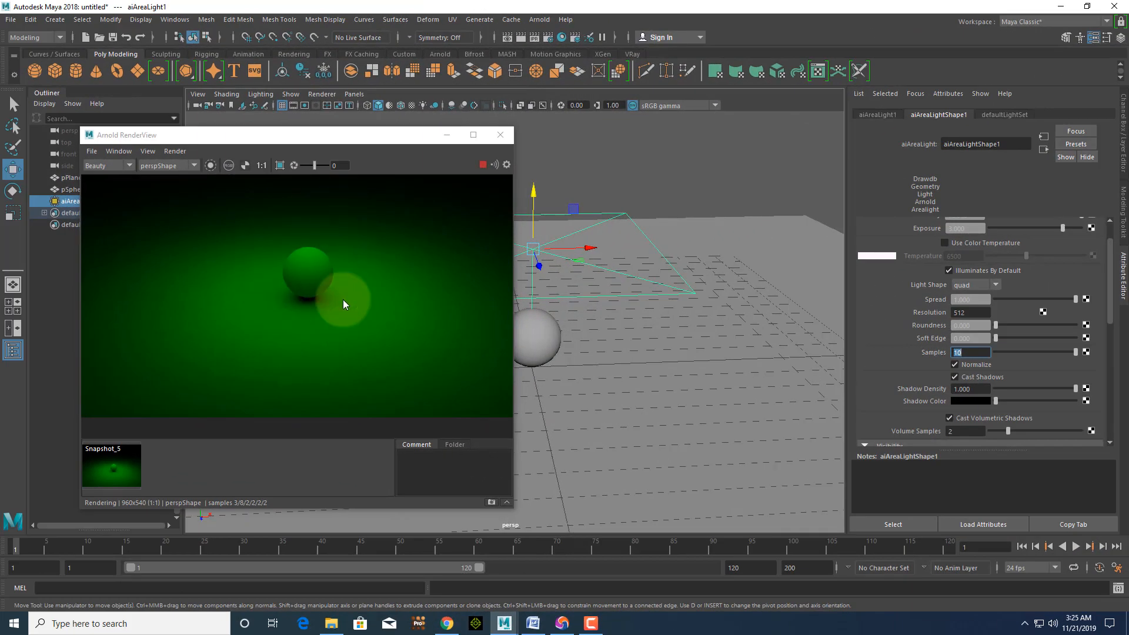
click(492, 502)
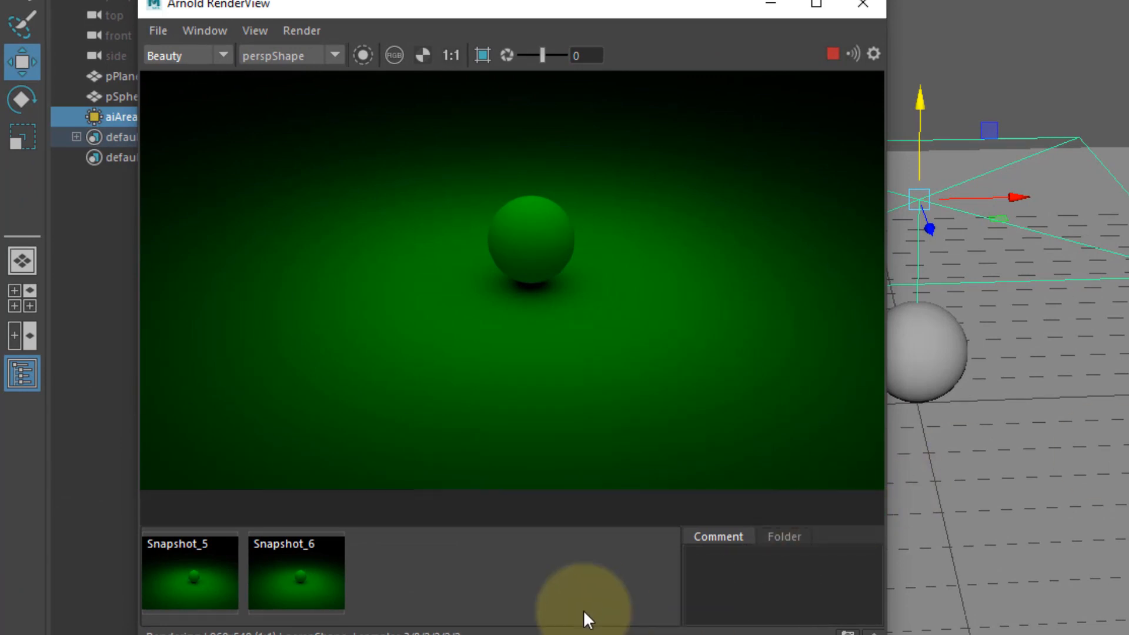
Step: Compare the sphere's shadow up close between Snapshot_5 and Snapshot_6
scroll(545, 365, up, 3)
scroll(546, 364, up, 2)
scroll(587, 360, down, 1)
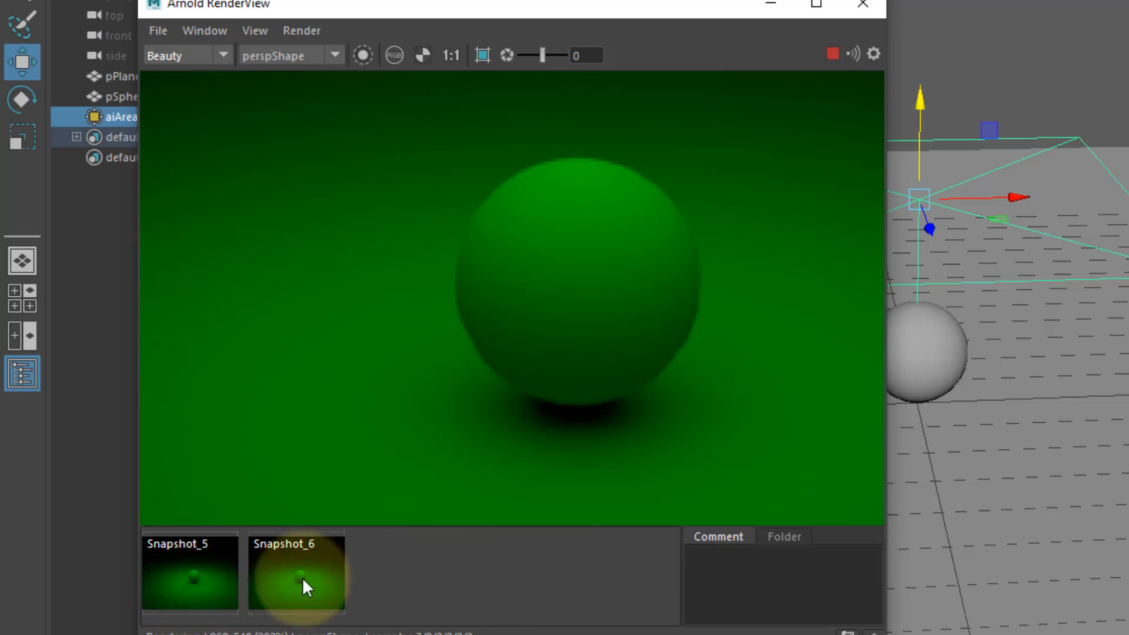
click(181, 566)
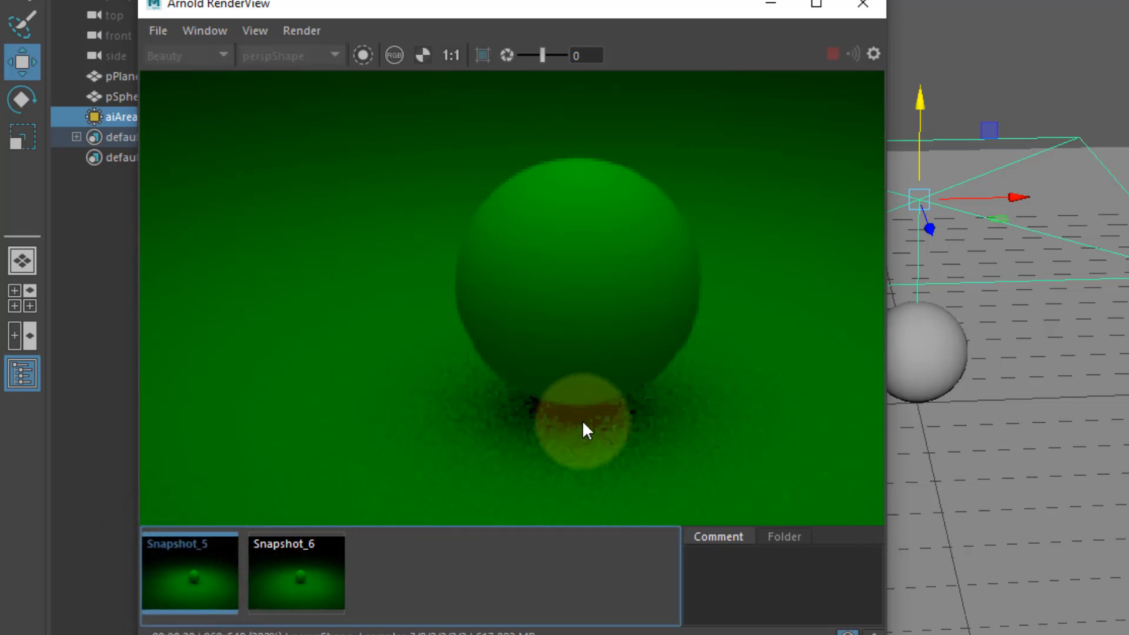
click(303, 570)
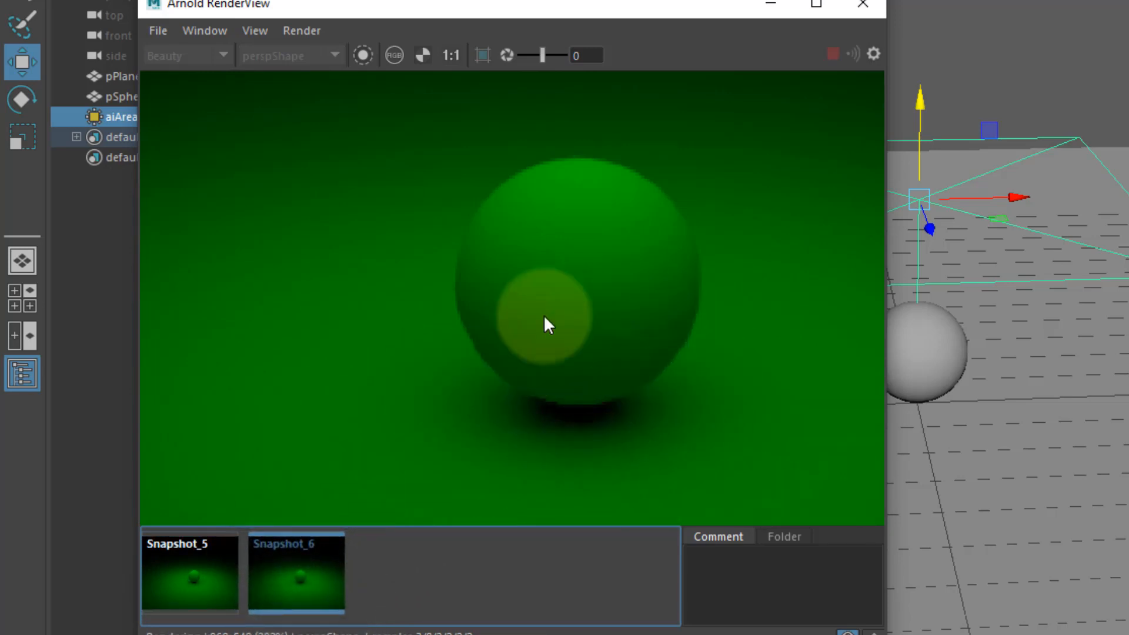
scroll(576, 434, down, 1)
scroll(588, 419, down, 1)
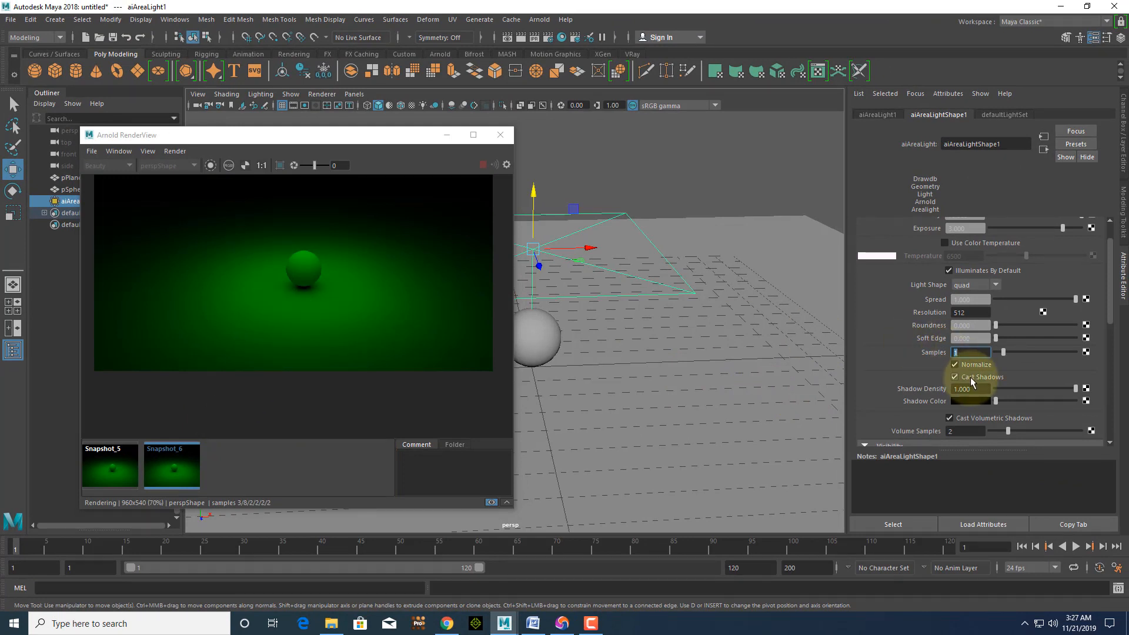
Step: Return the RenderView from the stored snapshot to the live render with a closer view of the sphere
scroll(1010, 378, down, 3)
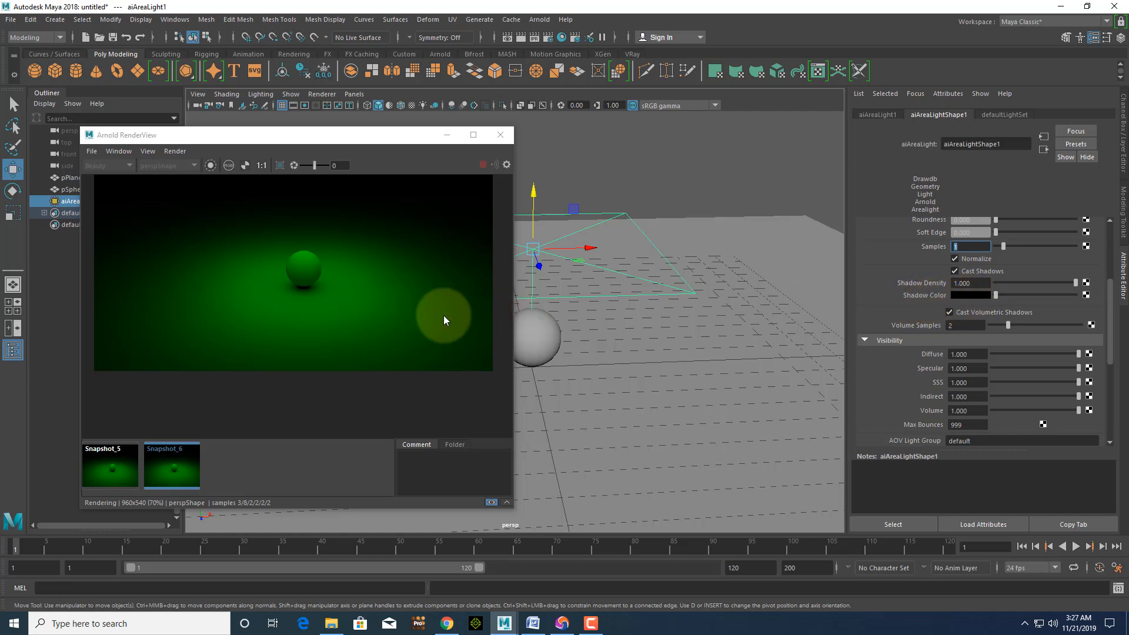
scroll(318, 316, up, 2)
scroll(328, 319, down, 2)
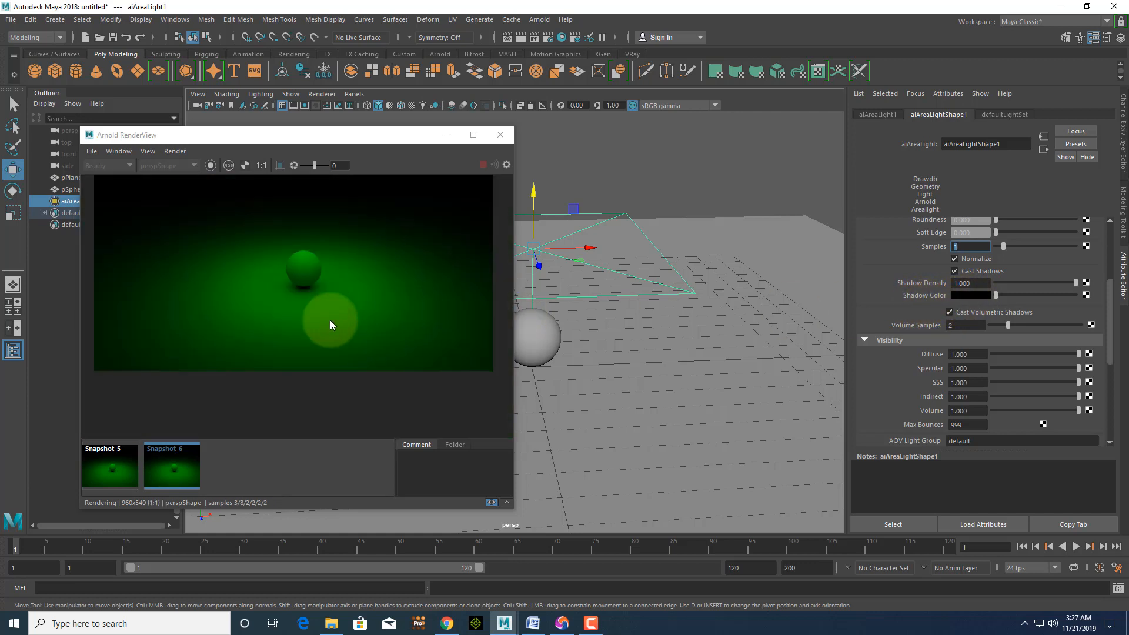
click(492, 502)
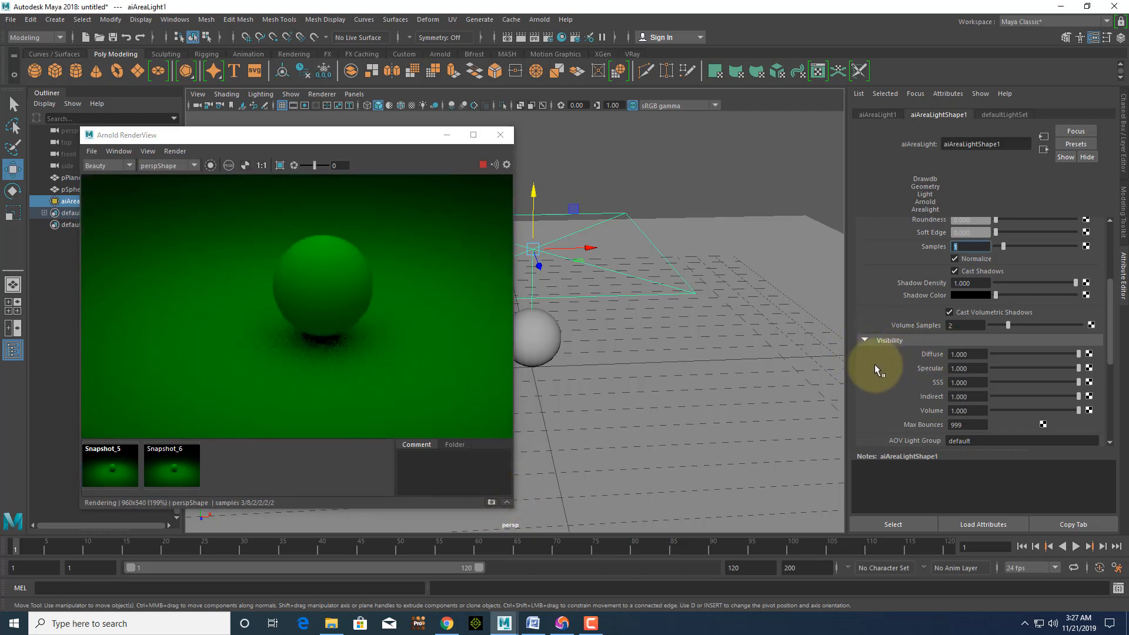
Step: Collapse the area light's Visibility and Light Filters attribute groups
click(865, 339)
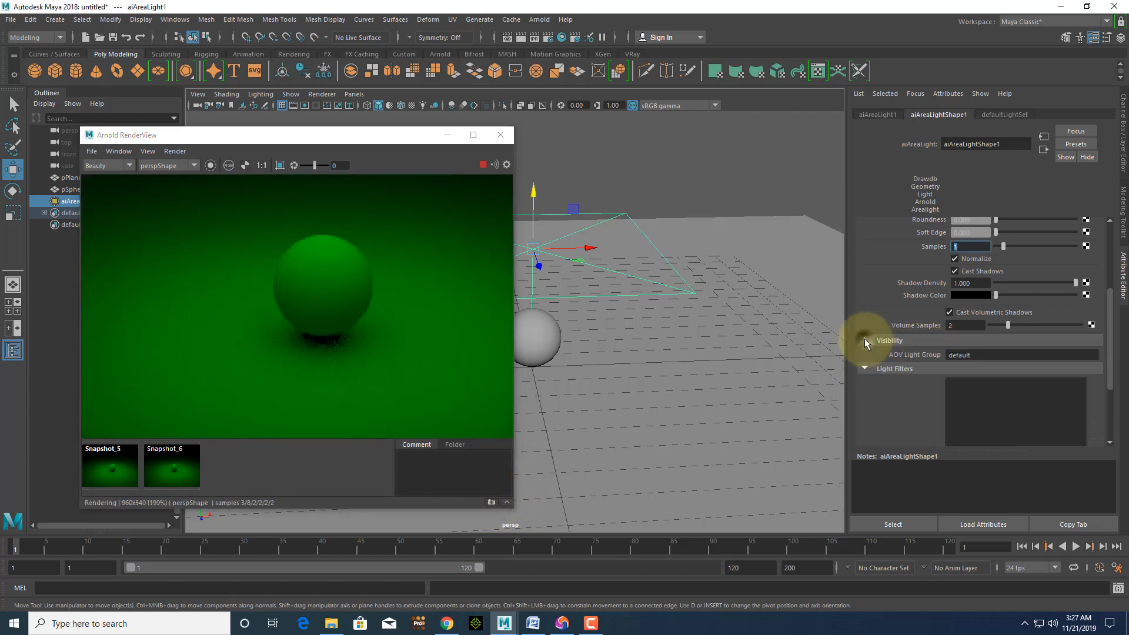
click(866, 339)
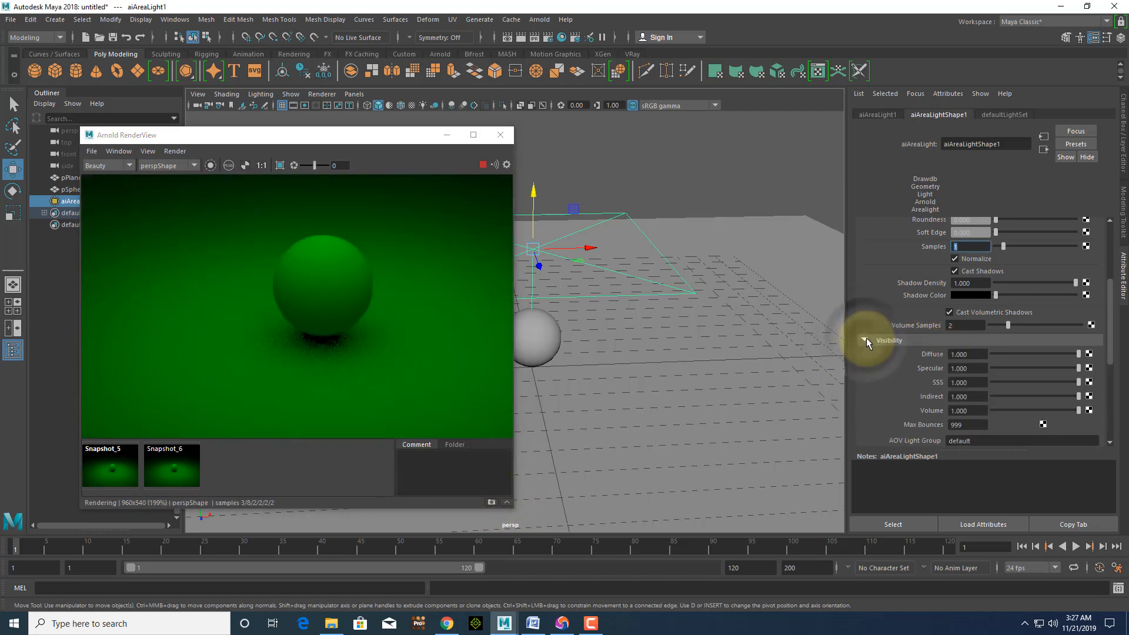
click(865, 340)
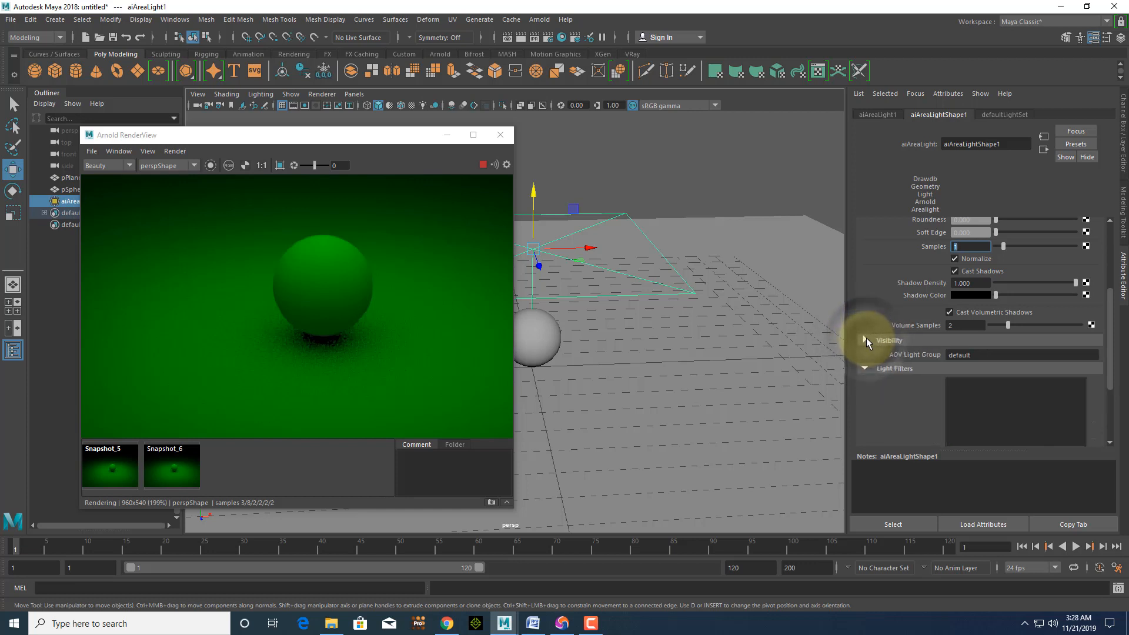
click(866, 364)
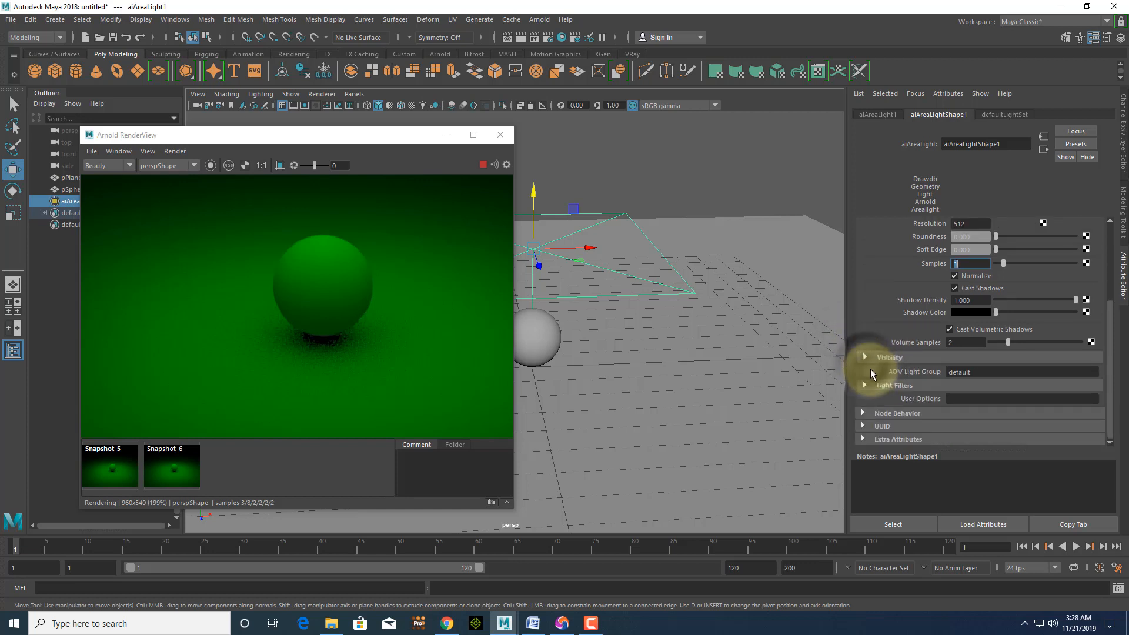
click(866, 386)
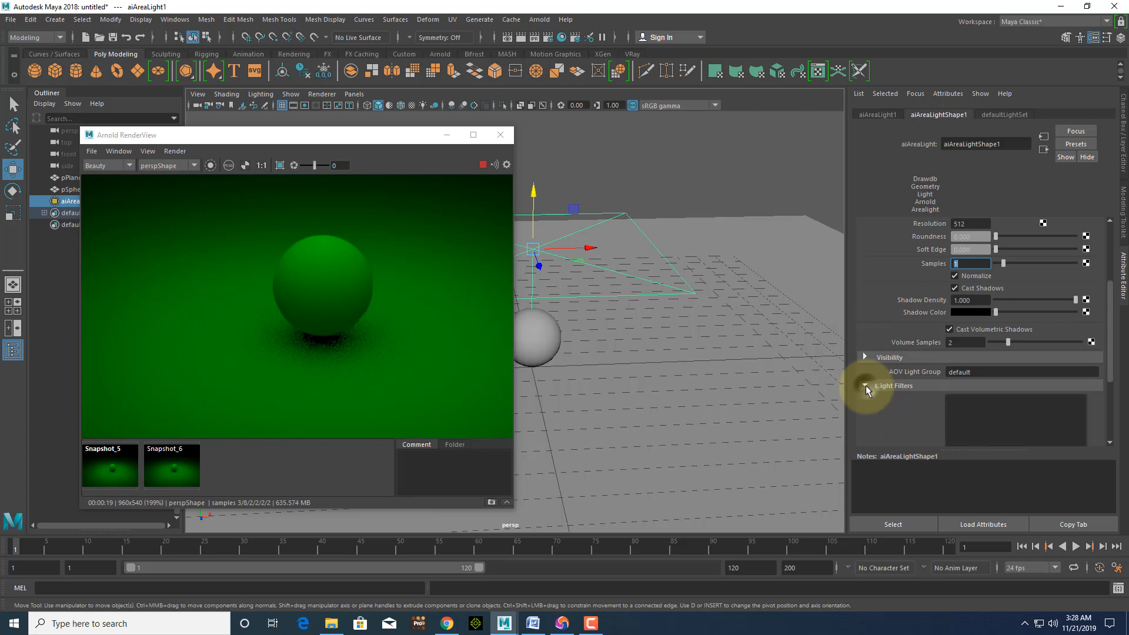
click(865, 386)
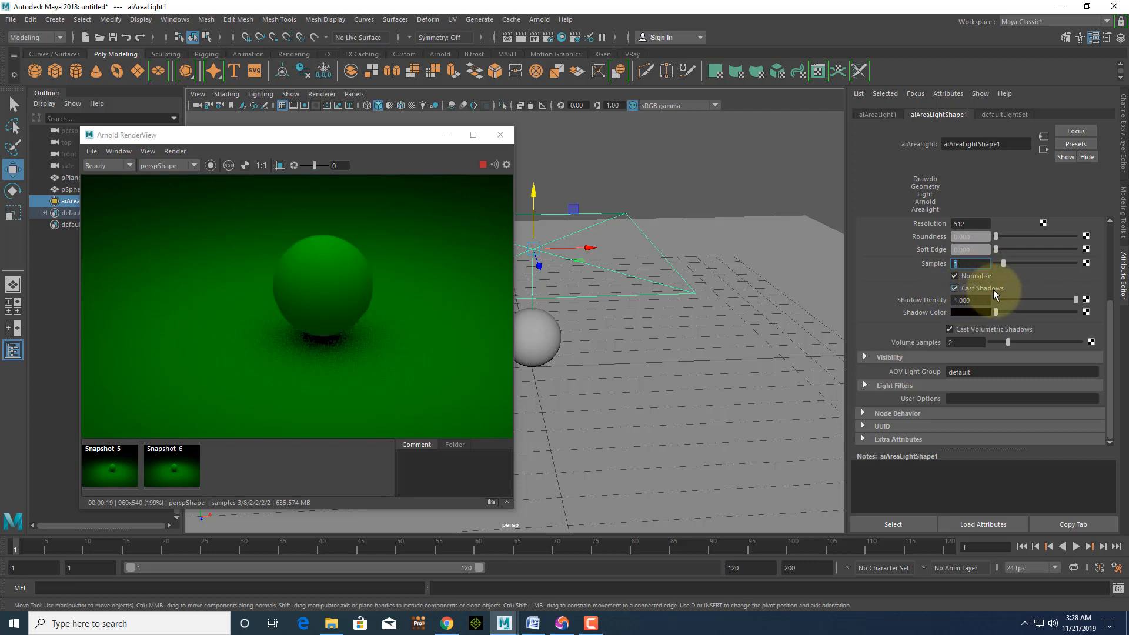
Step: Try the area light with Cast Shadows off, comparing the live render, and leave shadow casting on
click(955, 290)
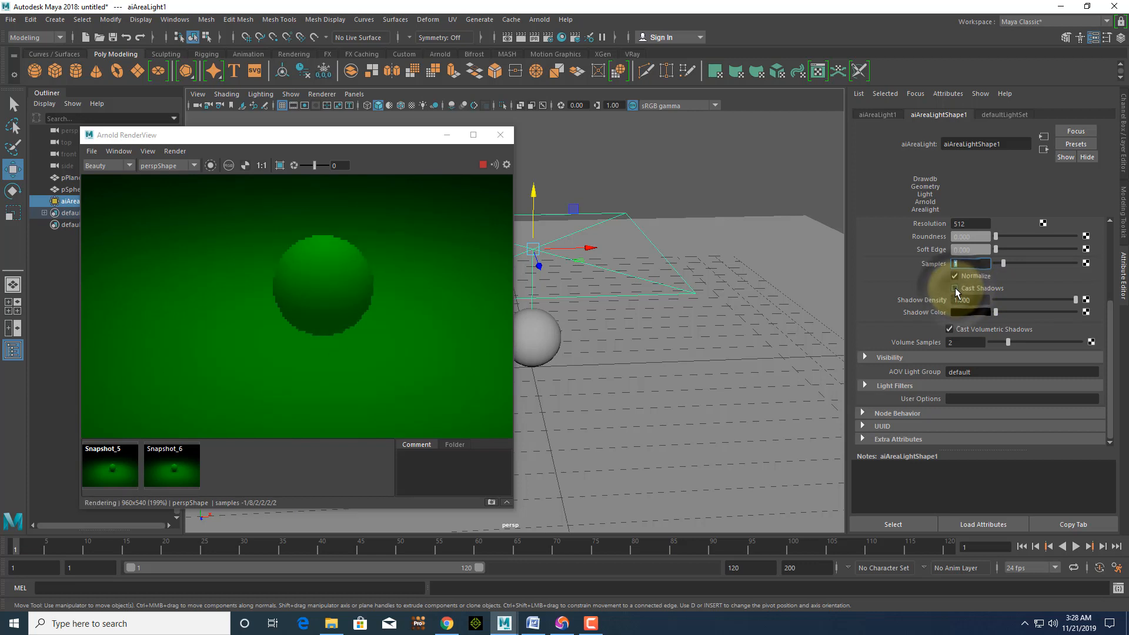
click(956, 289)
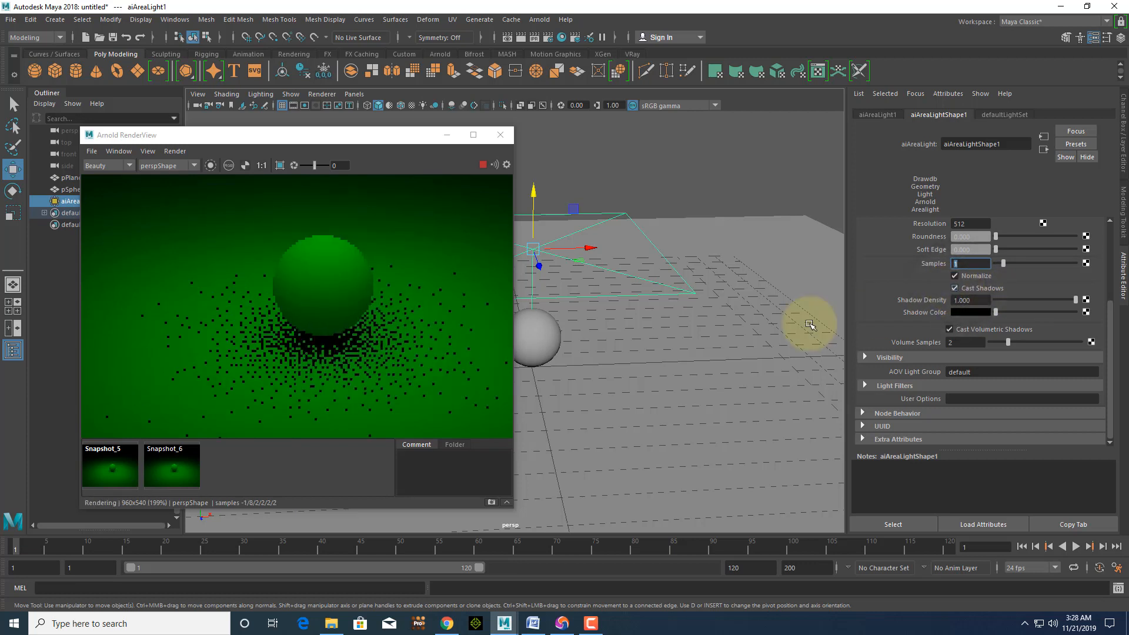
scroll(323, 359, up, 2)
scroll(334, 361, down, 2)
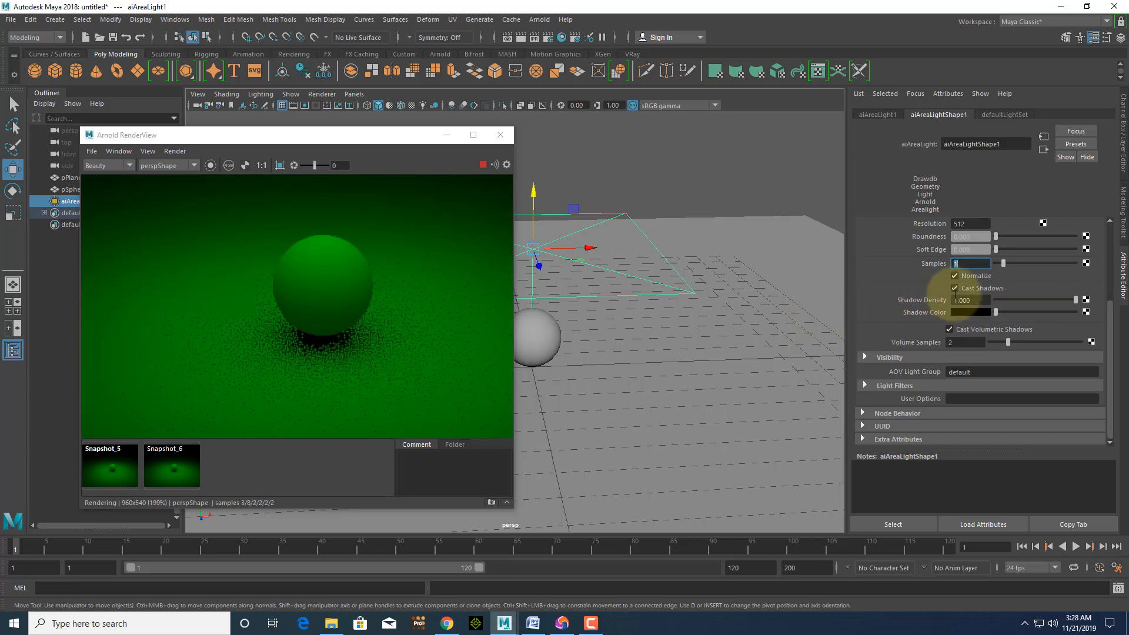
click(954, 290)
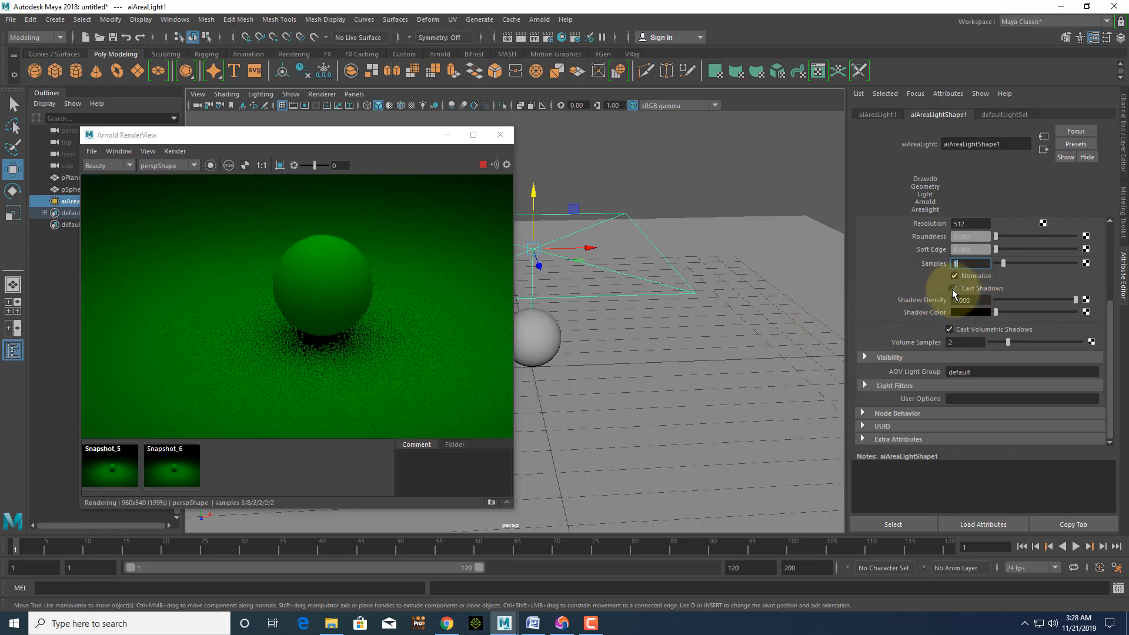
click(954, 288)
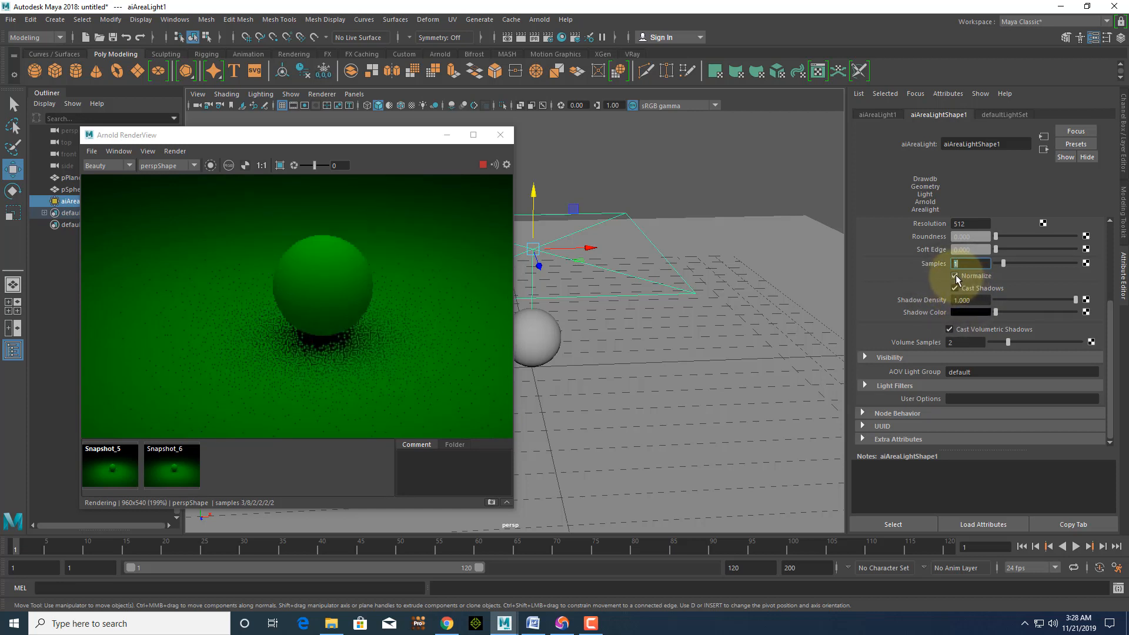
Step: Try the area light with Normalize off while viewing the whole render, and turn it back on
scroll(379, 368, down, 4)
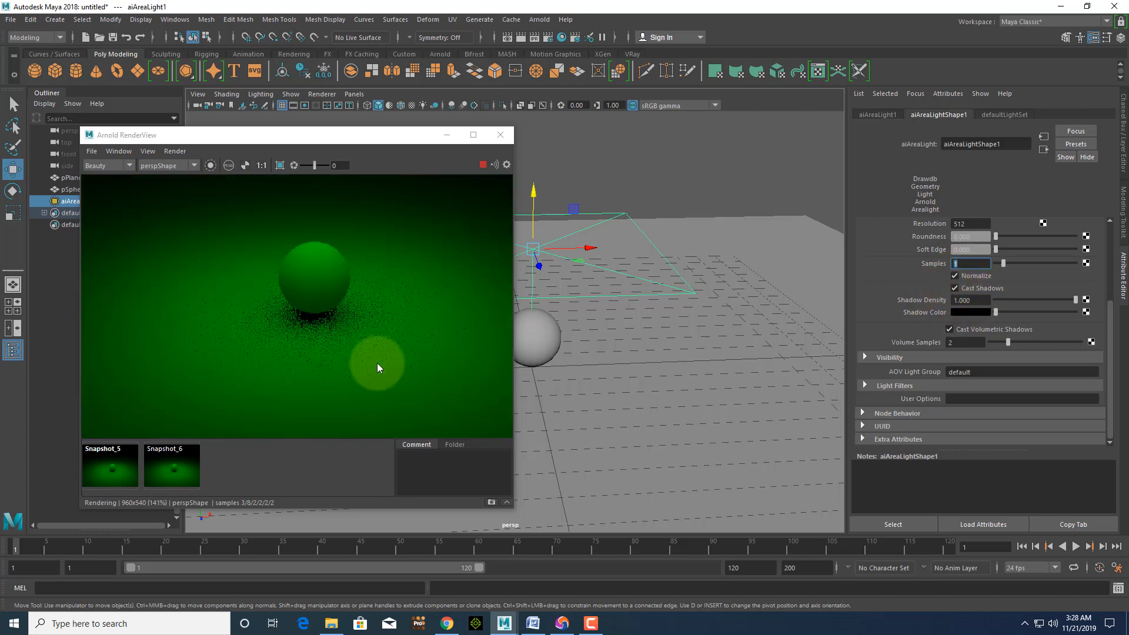
click(955, 276)
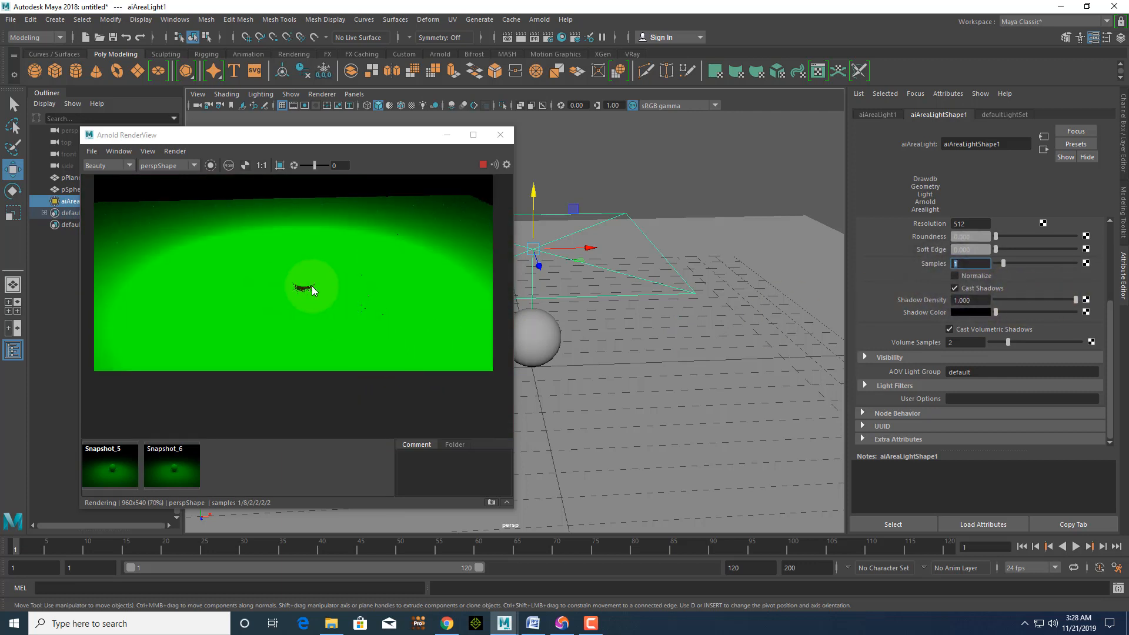
scroll(299, 327, down, 1)
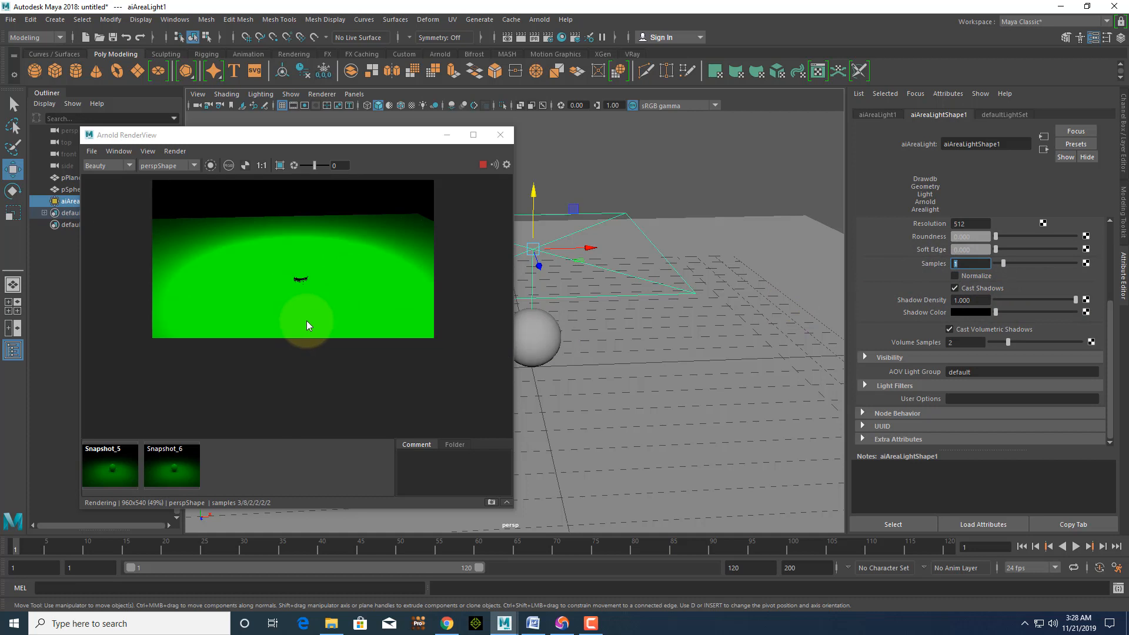
click(955, 275)
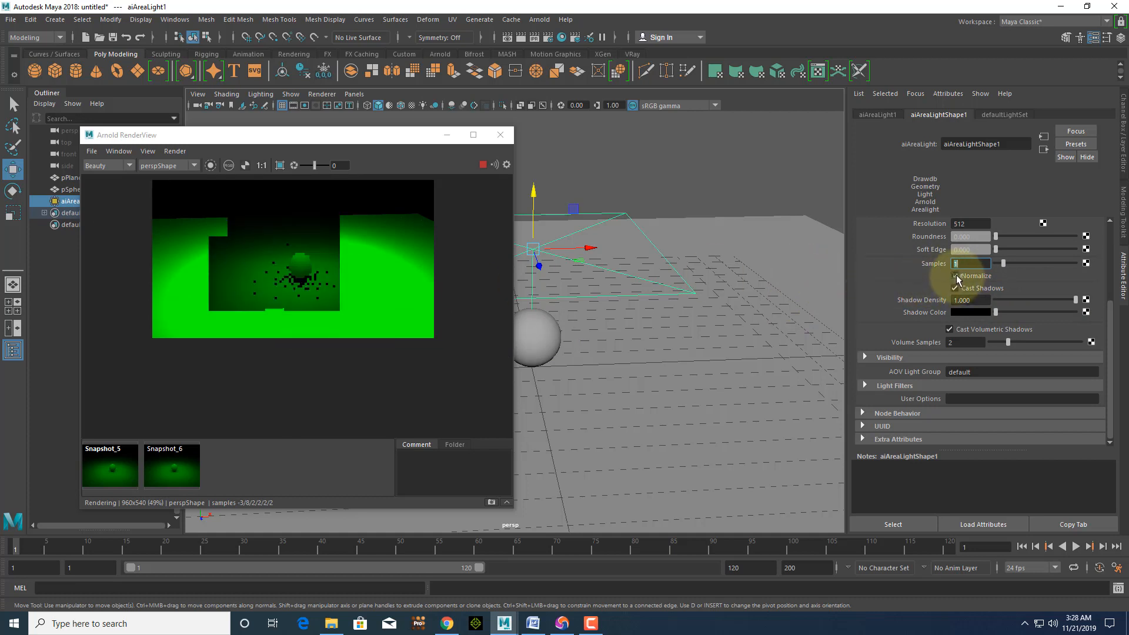
scroll(293, 330, up, 2)
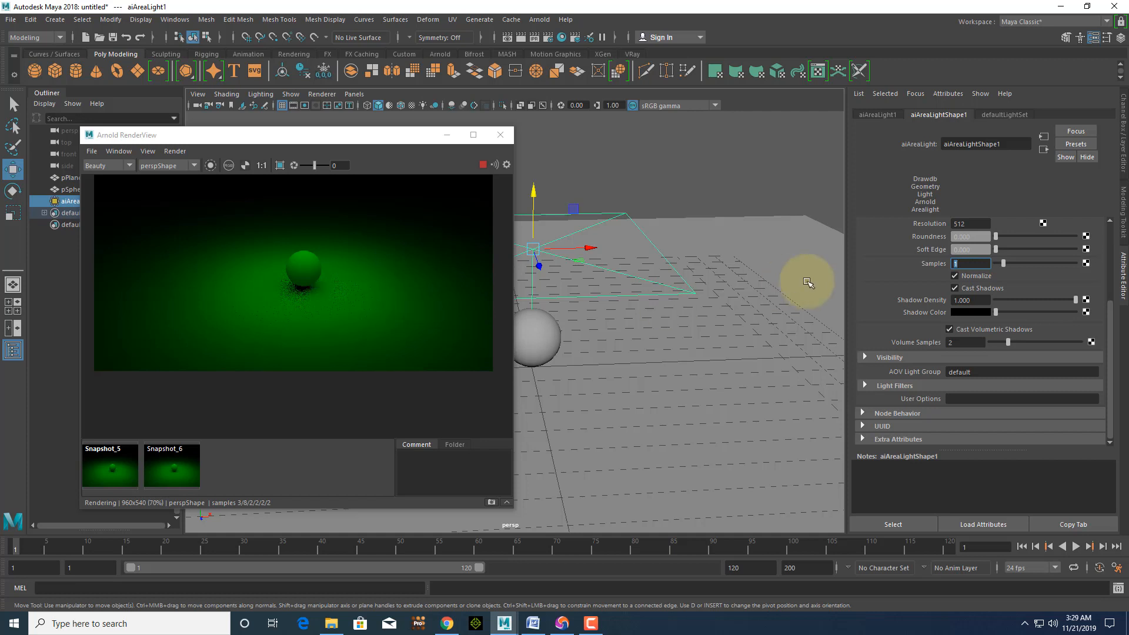
Step: Turn off Normalize for the area light and show its color, intensity and exposure attributes
click(955, 276)
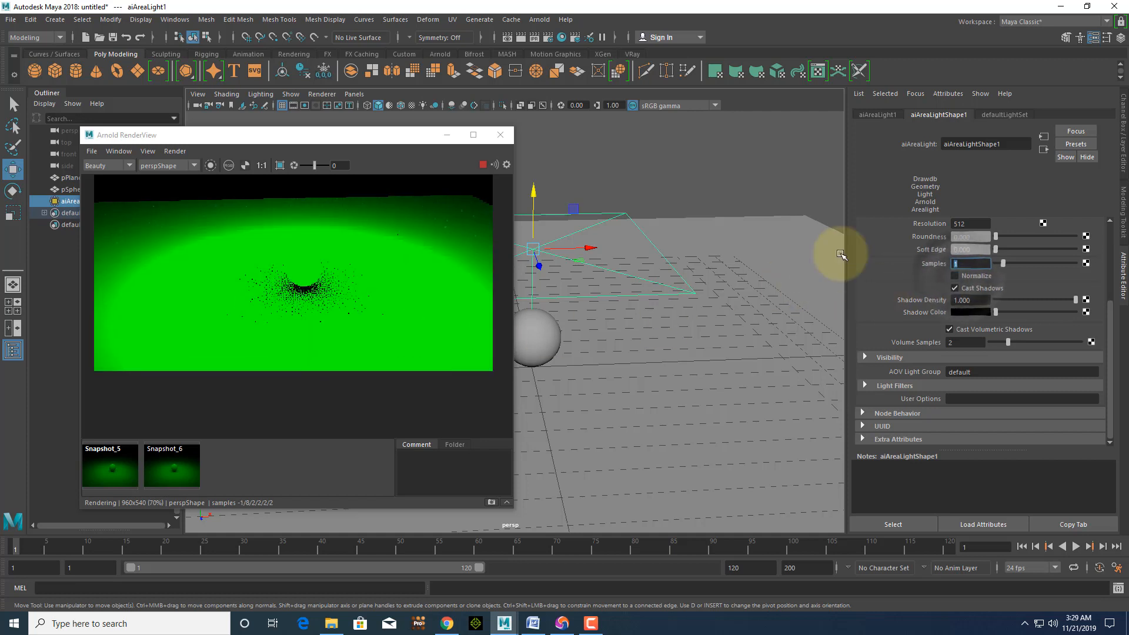
scroll(988, 242, up, 2)
scroll(993, 278, up, 3)
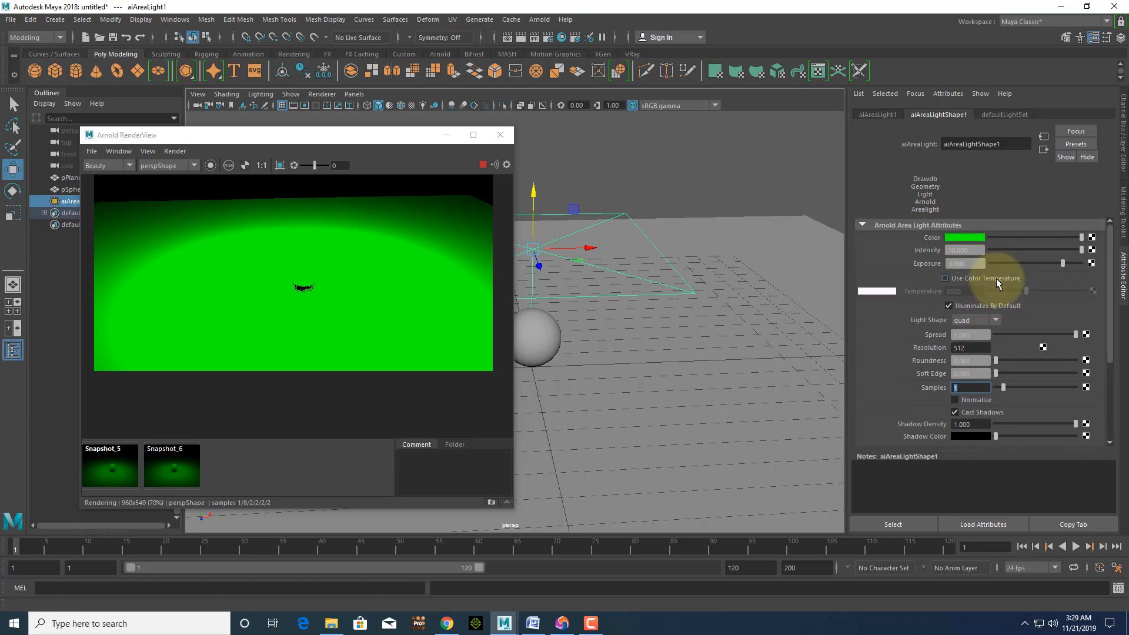
Step: Compare the whole render with Normalize off, and turn Normalize back on for the area light
click(965, 250)
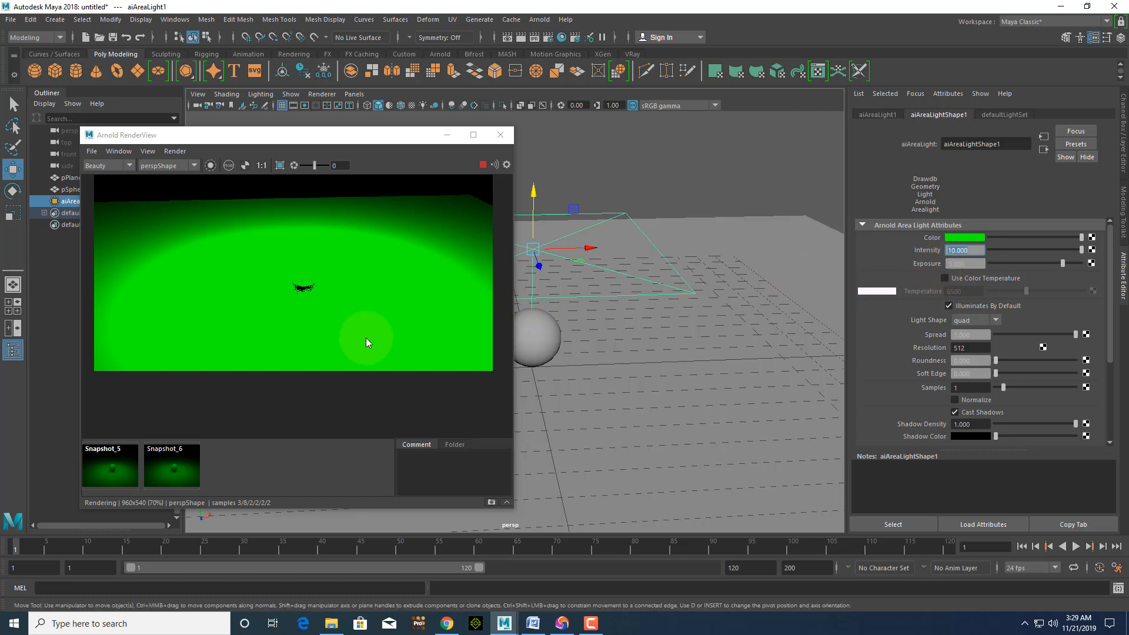
scroll(339, 315, down, 2)
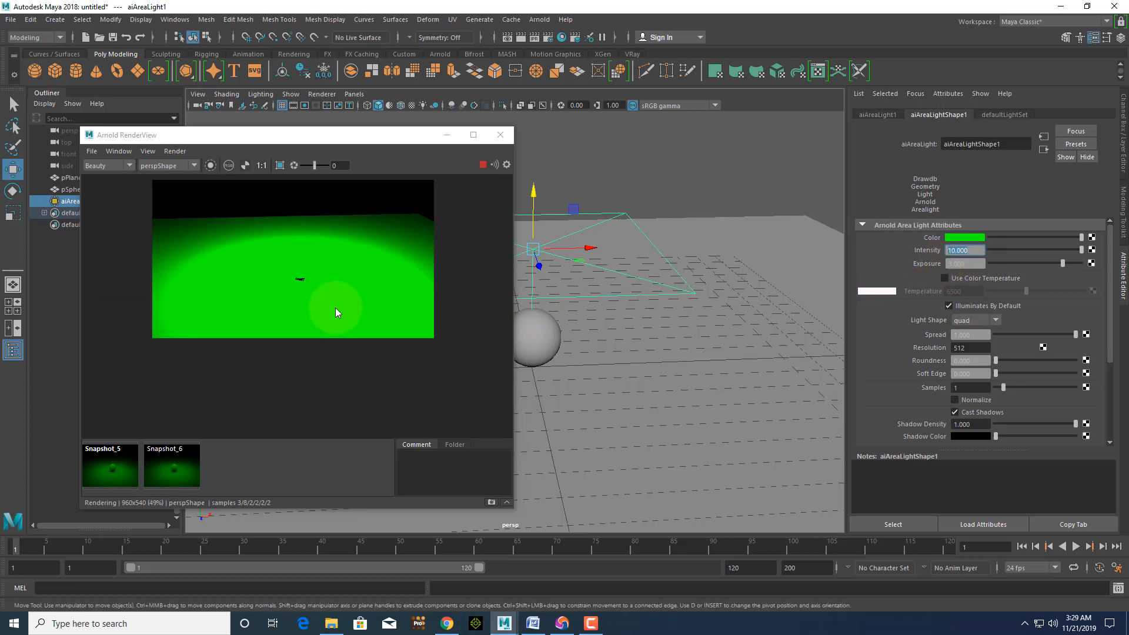
scroll(976, 335, down, 1)
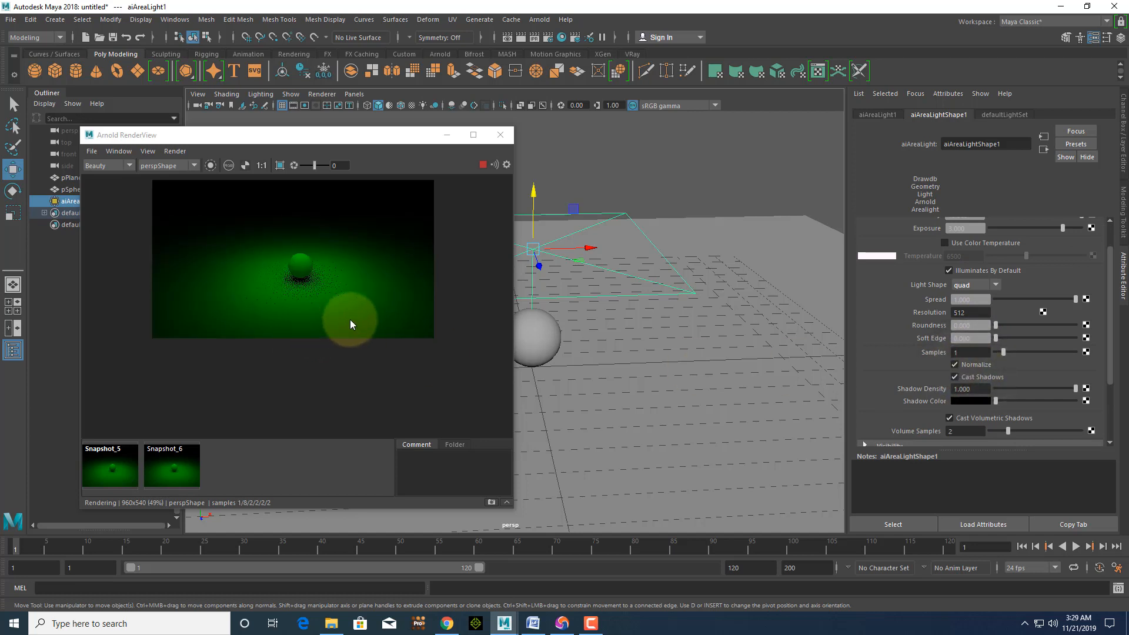
scroll(352, 323, up, 2)
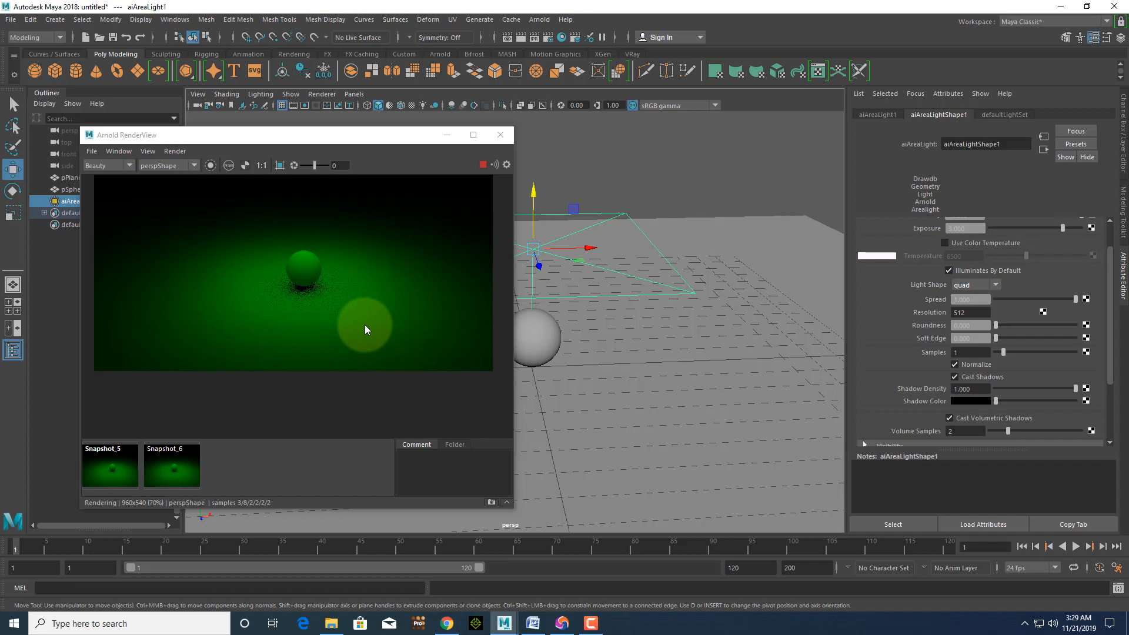
scroll(945, 285, up, 1)
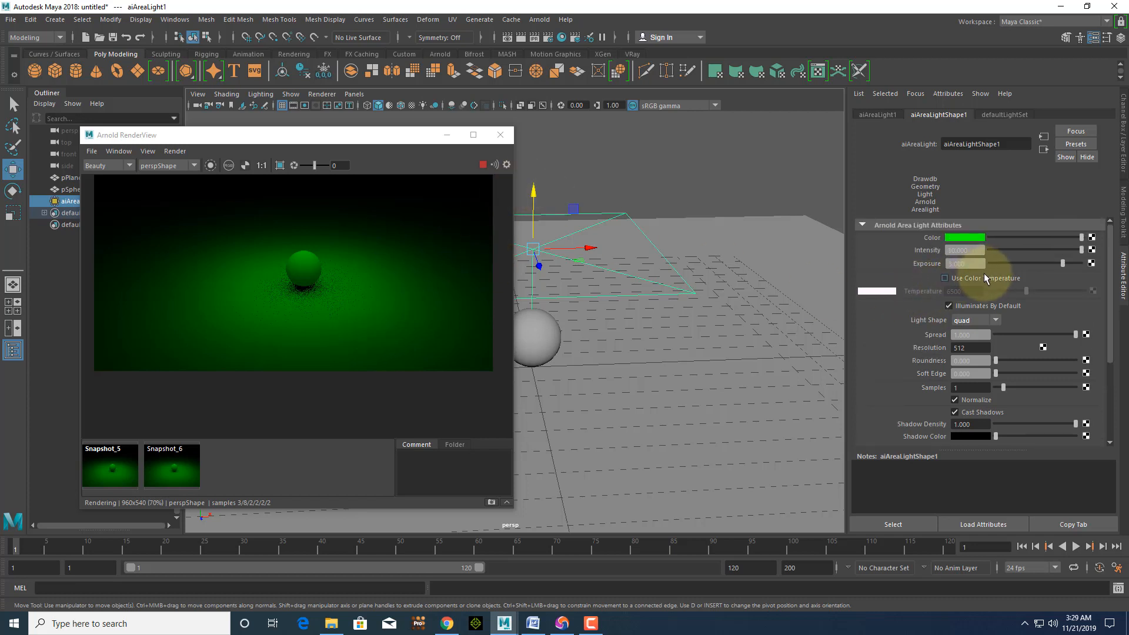
Step: Set the area light's intensity to 3 and its exposure to 1
drag(982, 250, 879, 249)
text(3)
key(Return)
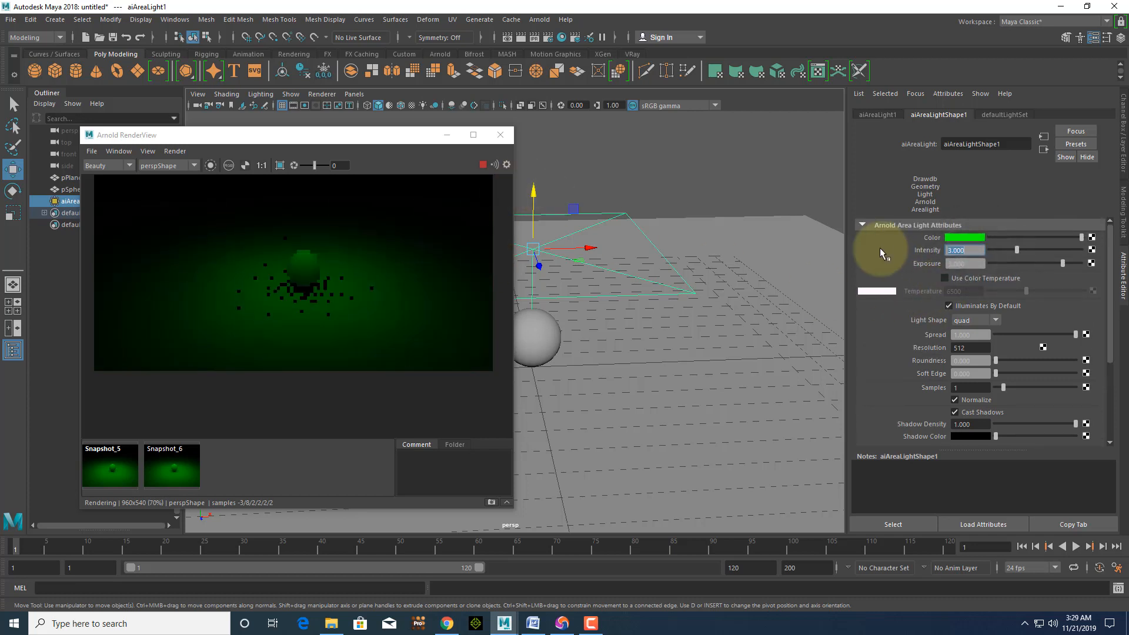
drag(970, 266, 902, 258)
text(1)
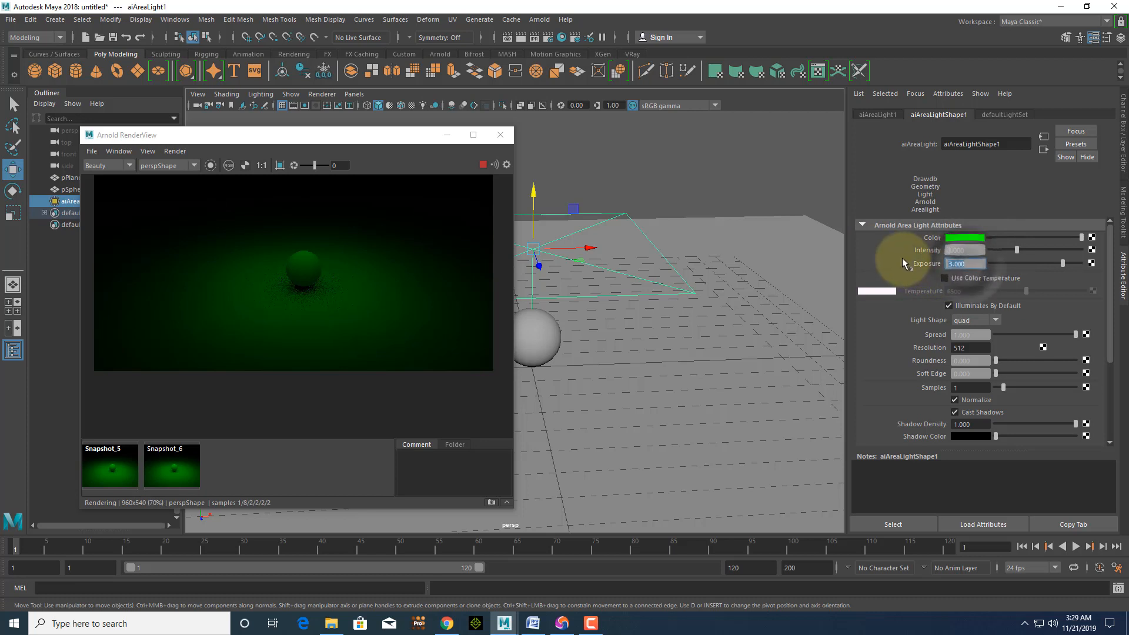
key(Return)
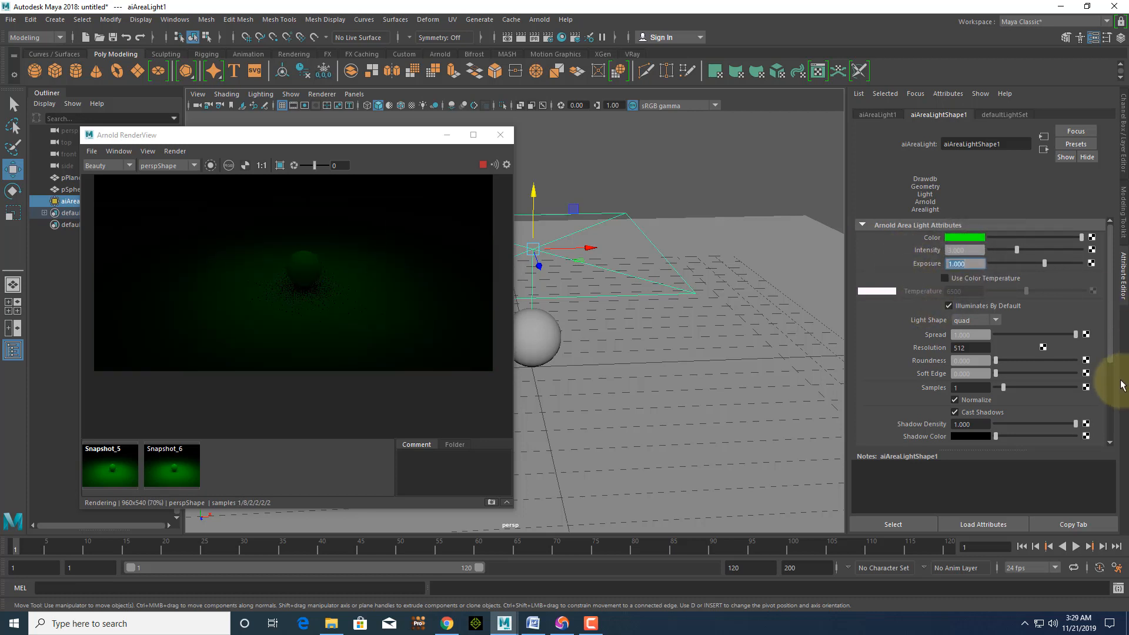
Step: Turn off Normalize for the area light and inspect the lighting and shadow around the sphere in the render
click(955, 400)
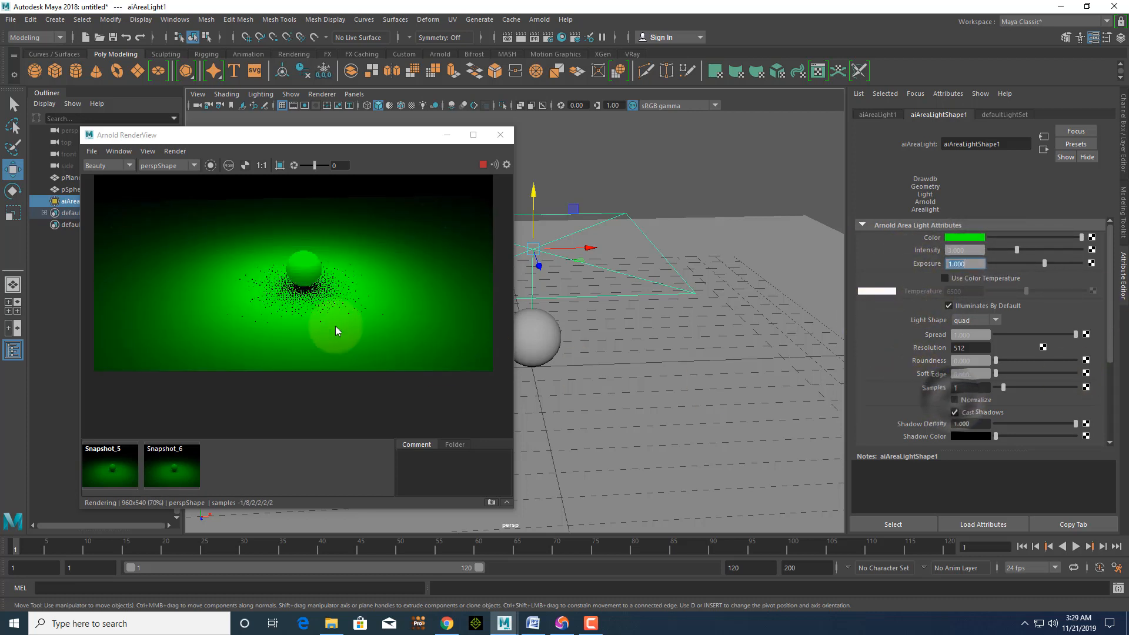
scroll(320, 297, up, 2)
scroll(311, 296, down, 1)
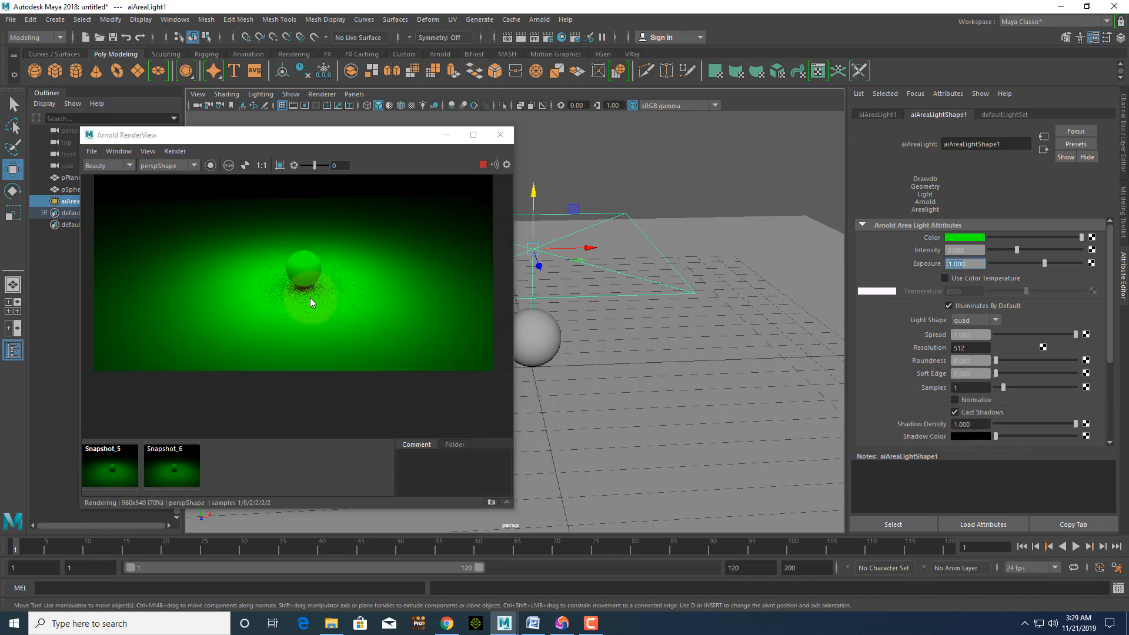
scroll(309, 298, up, 1)
scroll(309, 297, down, 1)
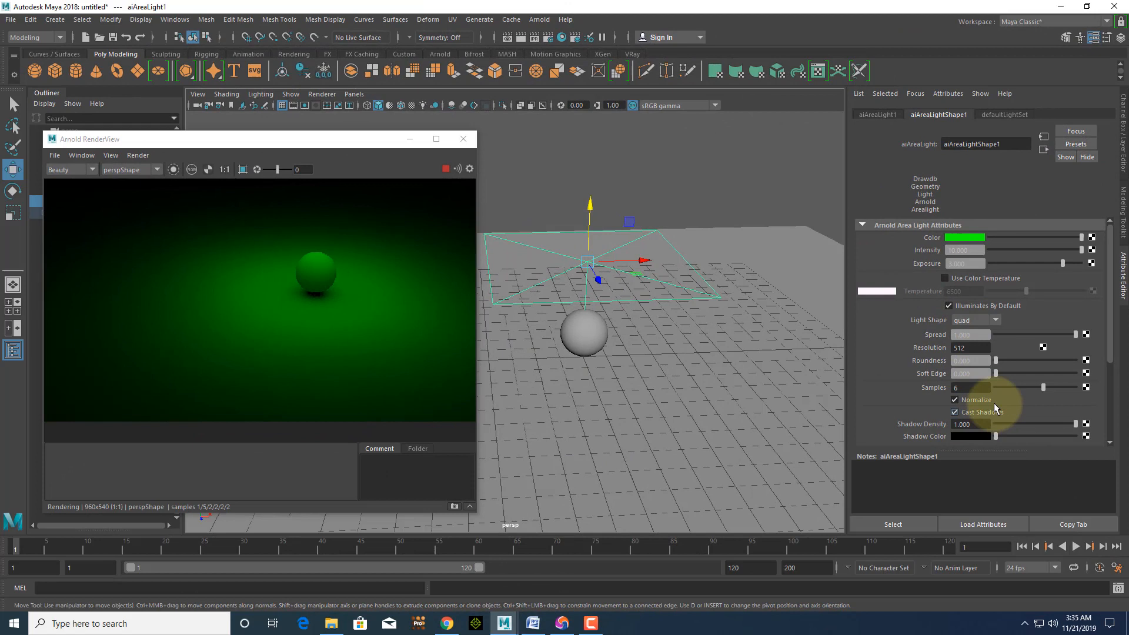
Step: With Samples at 6, turn off Normalize and set the area light's intensity to 3 and exposure to 1
click(993, 402)
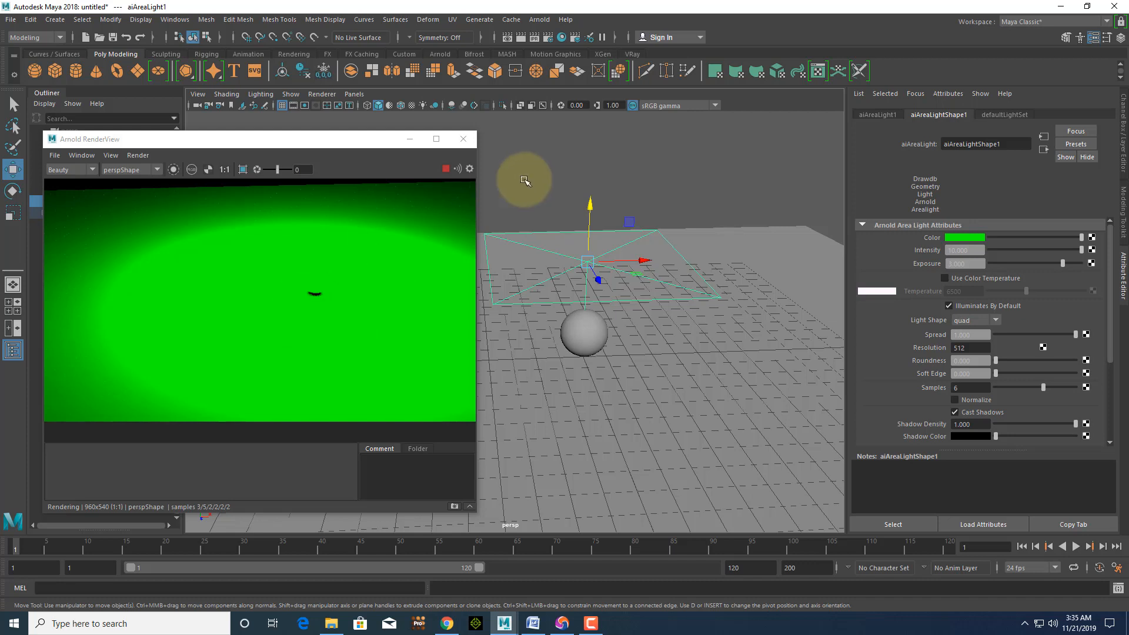
click(963, 250)
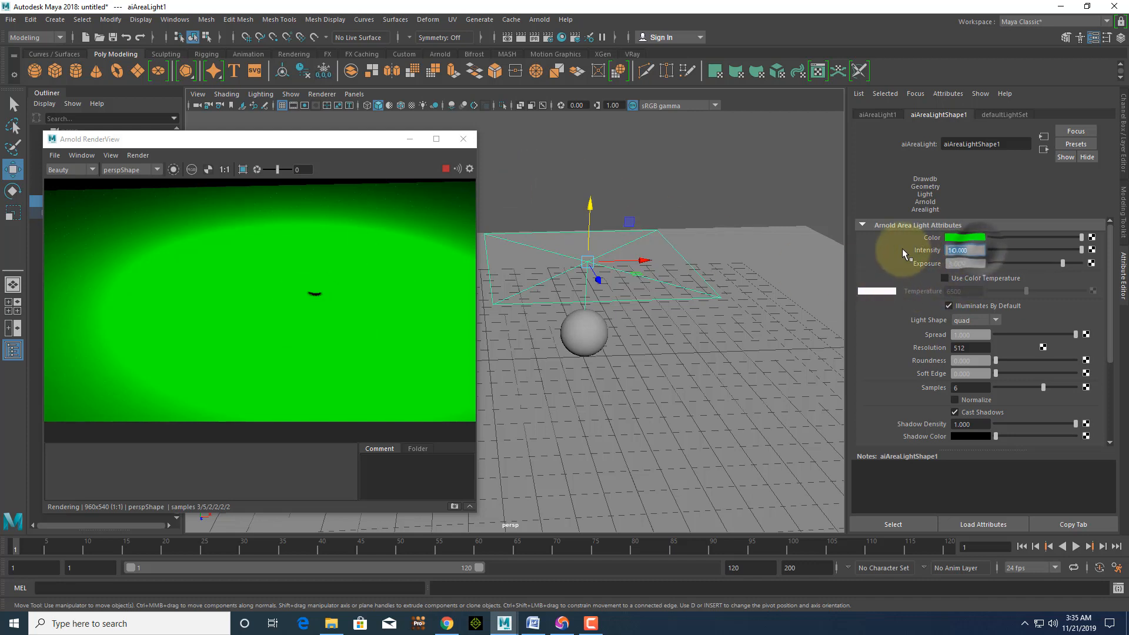
text(3)
key(Return)
drag(976, 262, 912, 247)
text(1)
key(Return)
Step: Lower the area light's intensity to 2
key(BackSpace)
text(2)
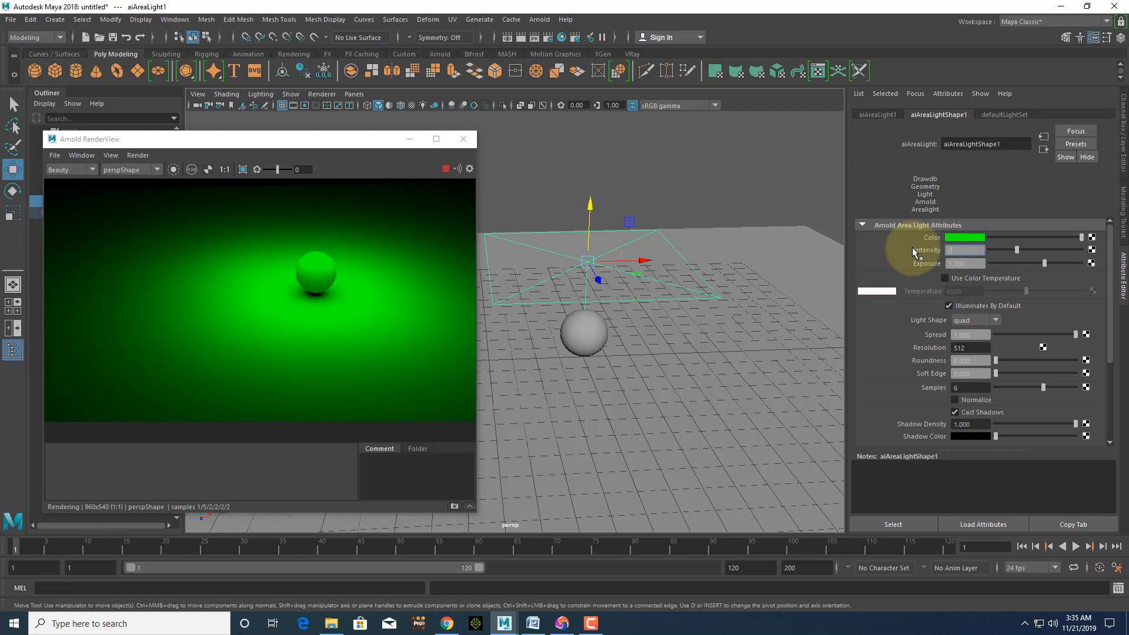
key(Return)
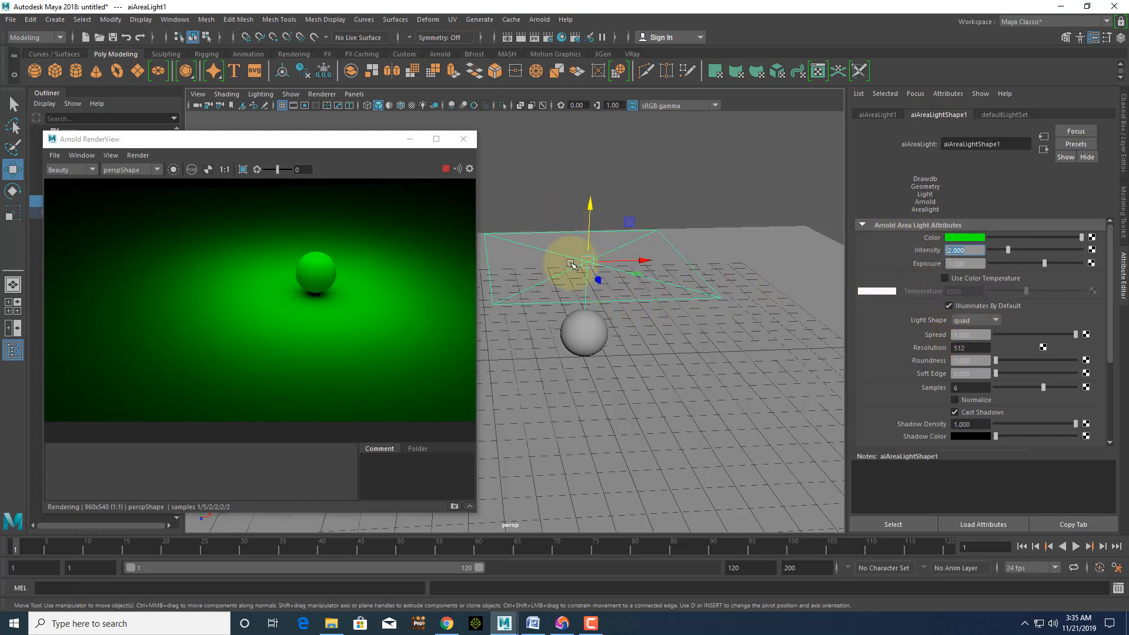
Step: Scale the area light uniformly with Normalize off, trying a size of about 8.3, and compare the render's brightness
alt+drag(615, 315, 622, 357)
key(r)
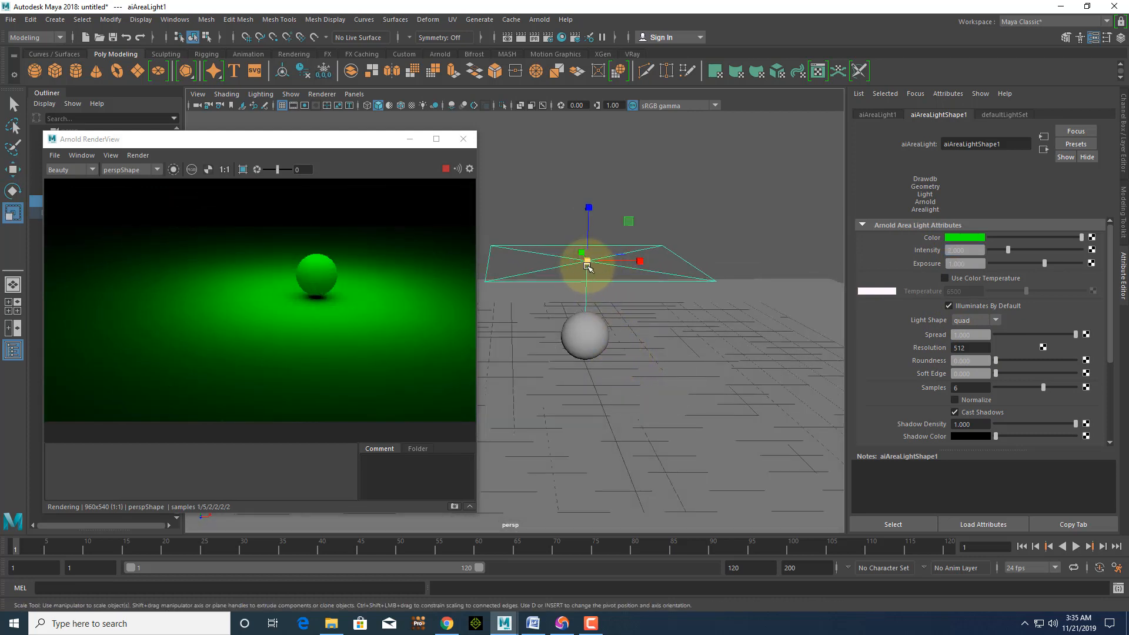
alt+drag(644, 339, 782, 251)
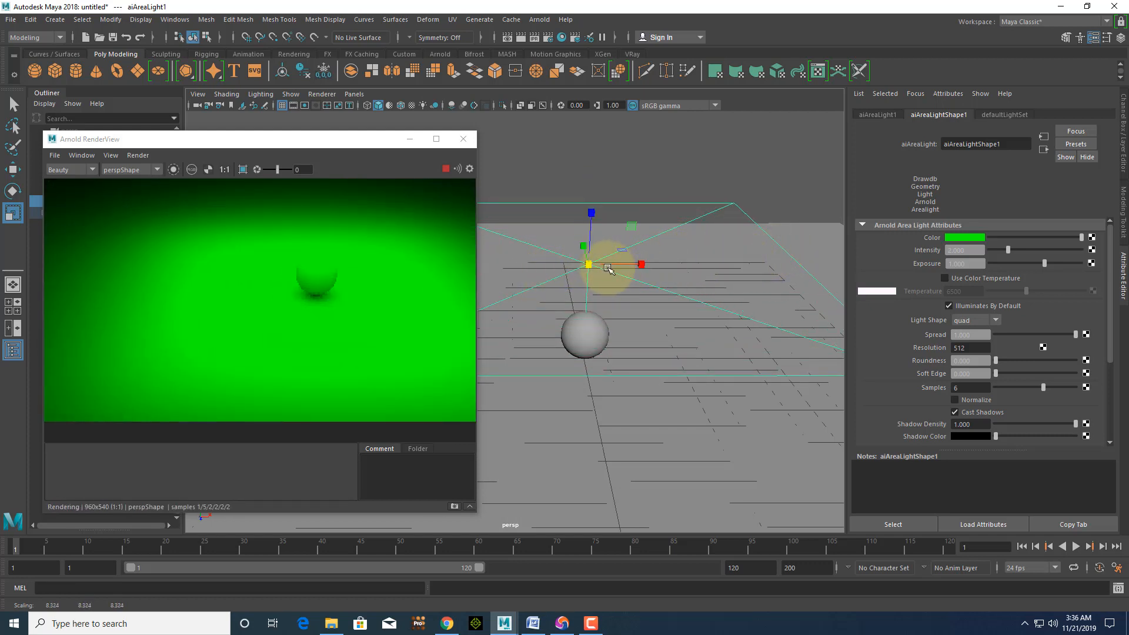
drag(586, 262, 320, 317)
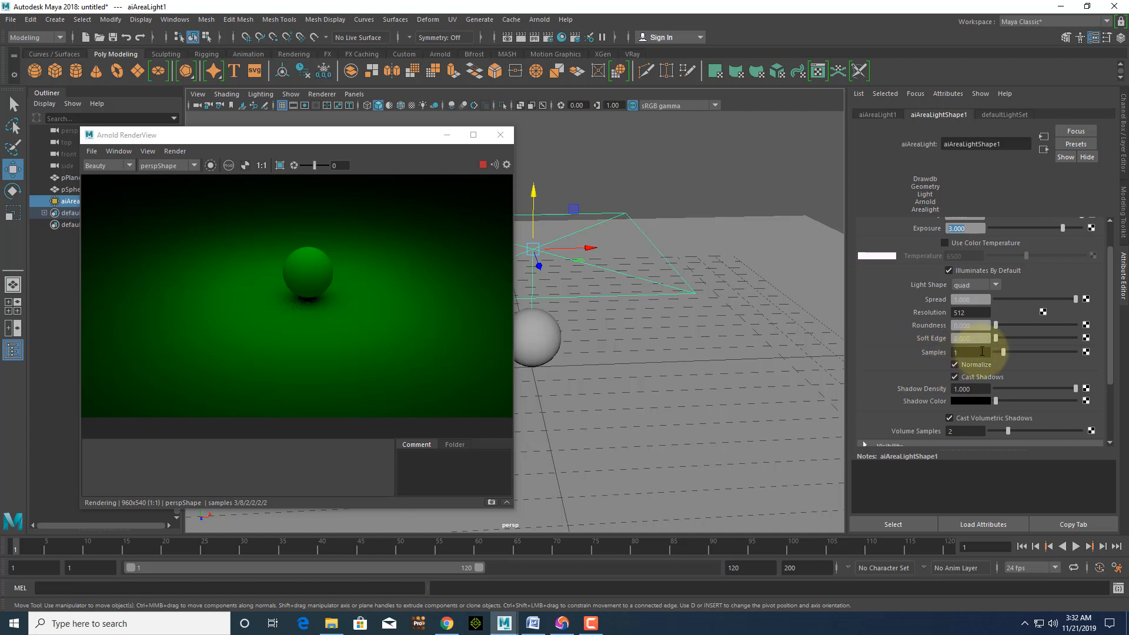
Step: Try 0 samples for the area light, and set its samples to 2
mouse_move(1009, 353)
mouse_down()
mouse_move(1053, 354)
mouse_move(995, 353)
mouse_up()
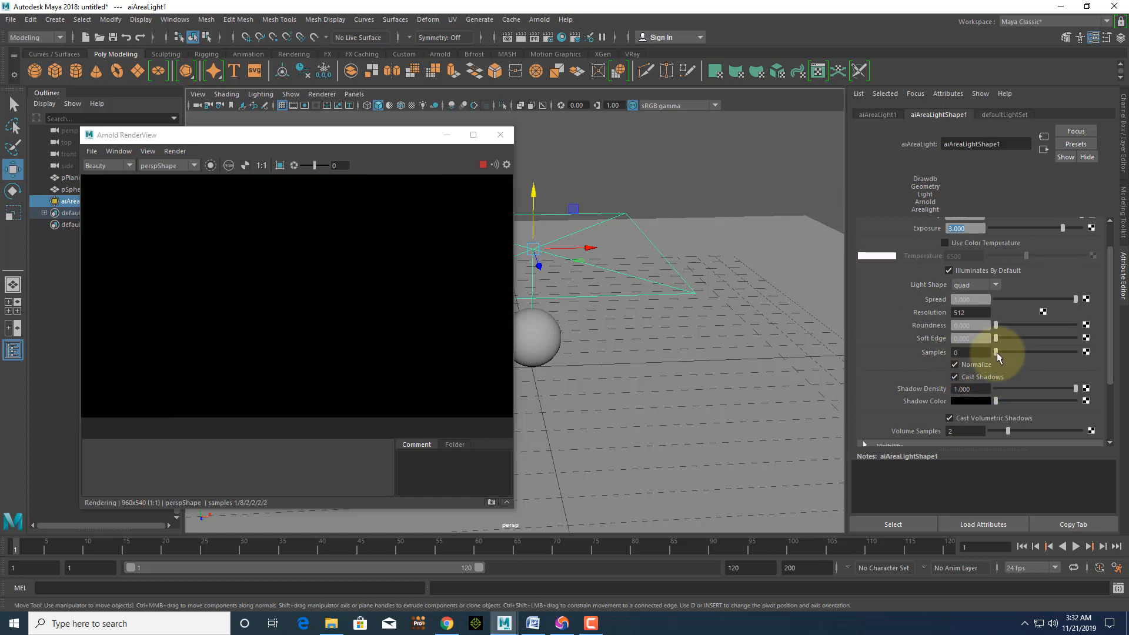
mouse_move(997, 352)
mouse_down()
mouse_move(1082, 351)
mouse_move(1008, 352)
mouse_up()
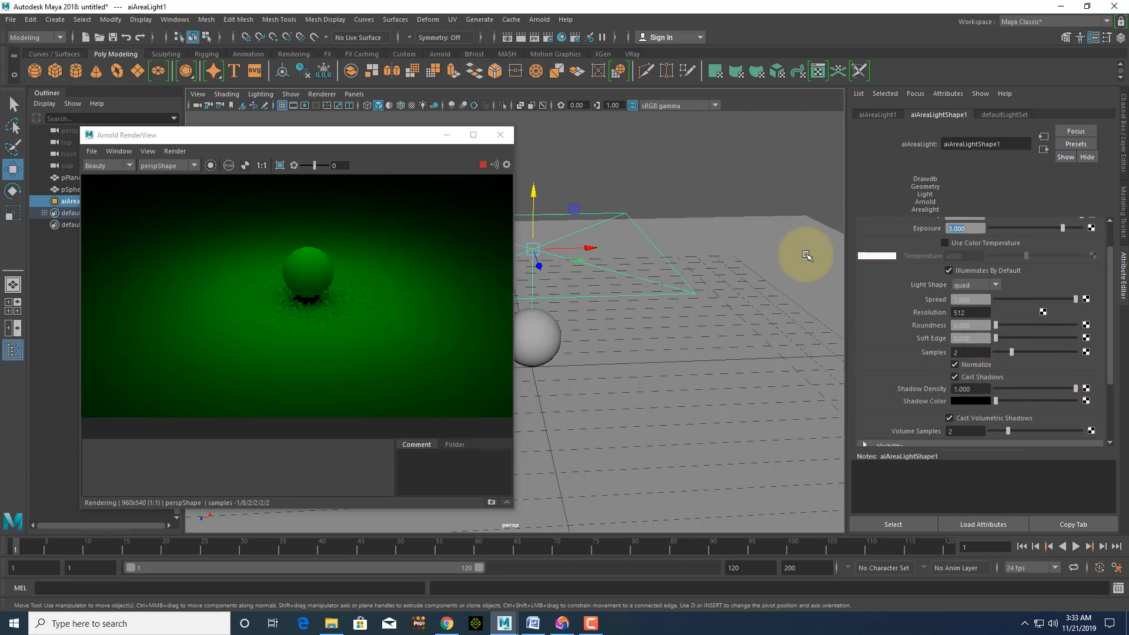
Step: Open the Render Settings, try the Maya Software and Maya Hardware 2.0 renderers, and return to the Arnold Renderer sampling settings
click(548, 41)
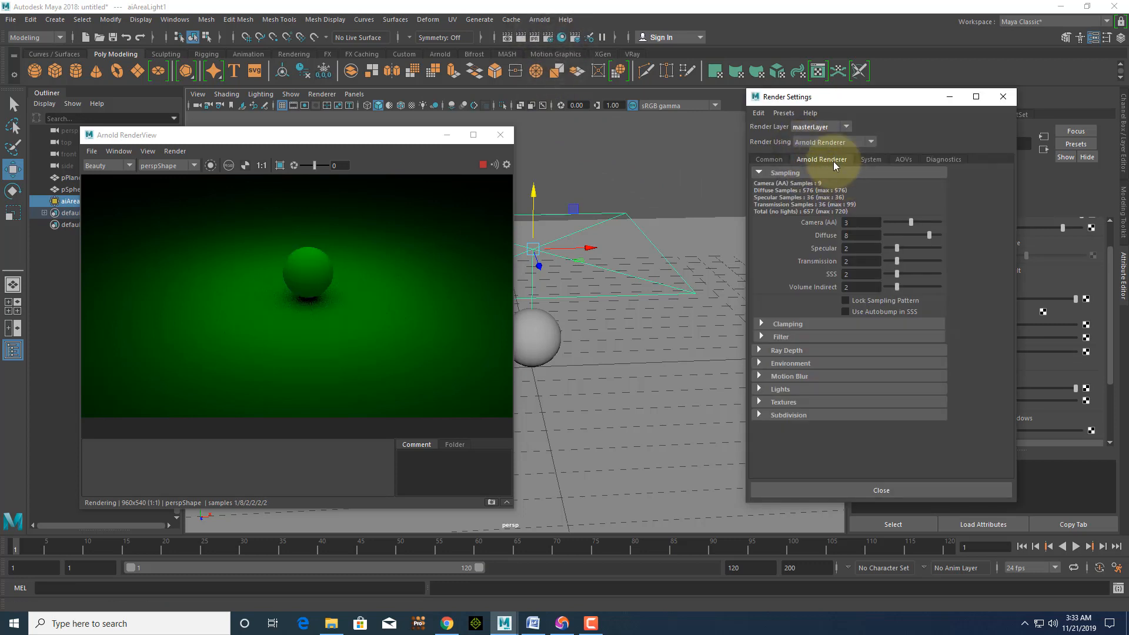
click(817, 144)
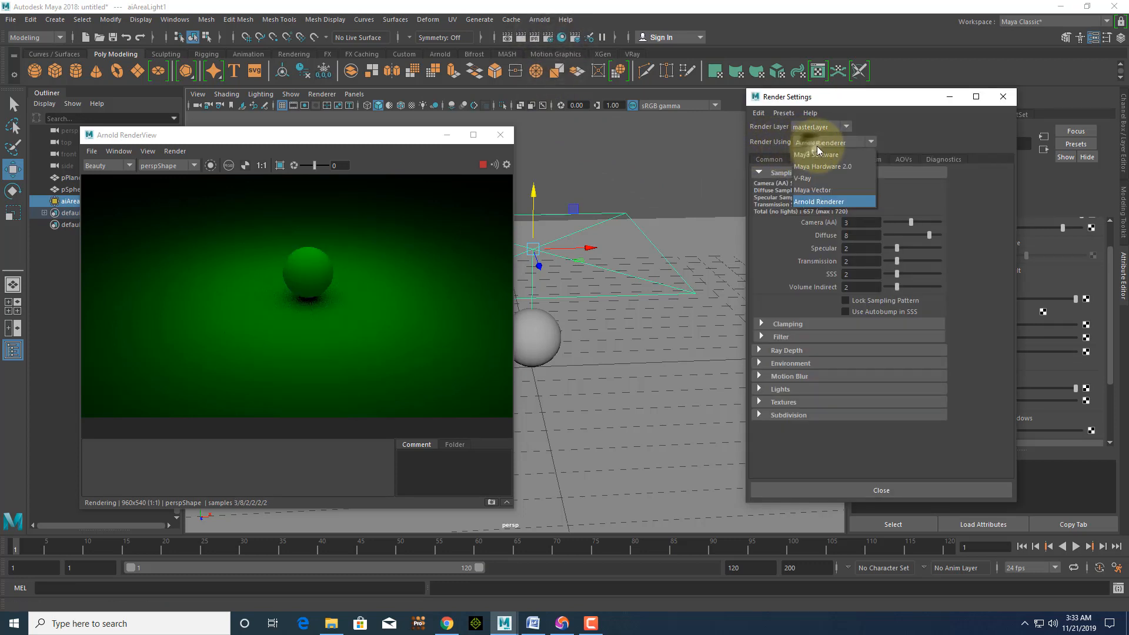
click(819, 158)
click(820, 142)
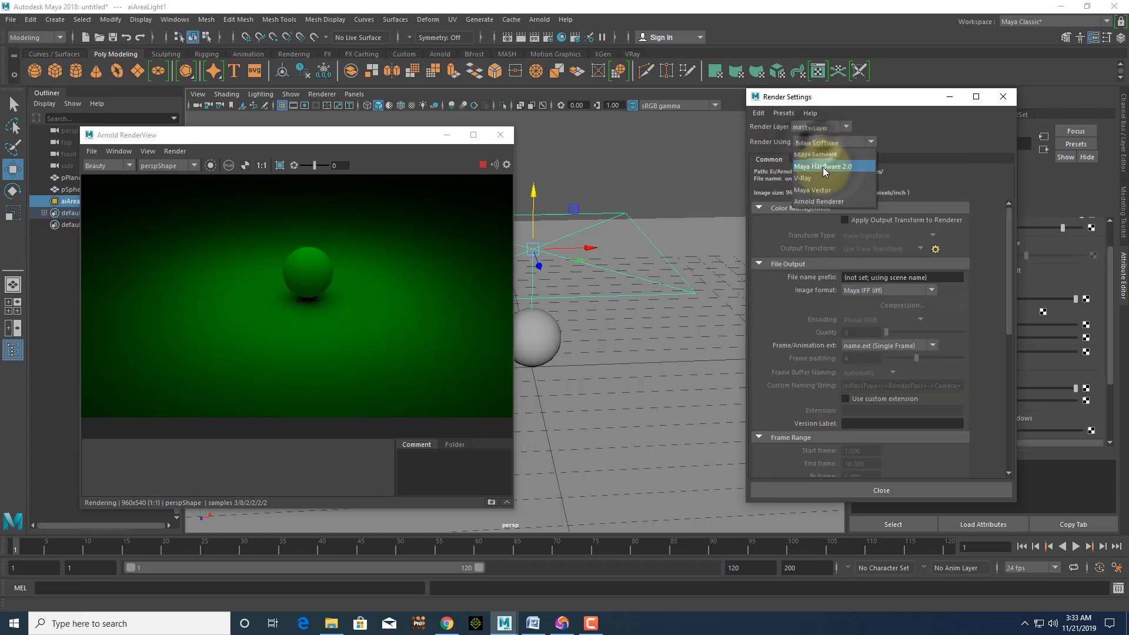
click(823, 162)
click(827, 142)
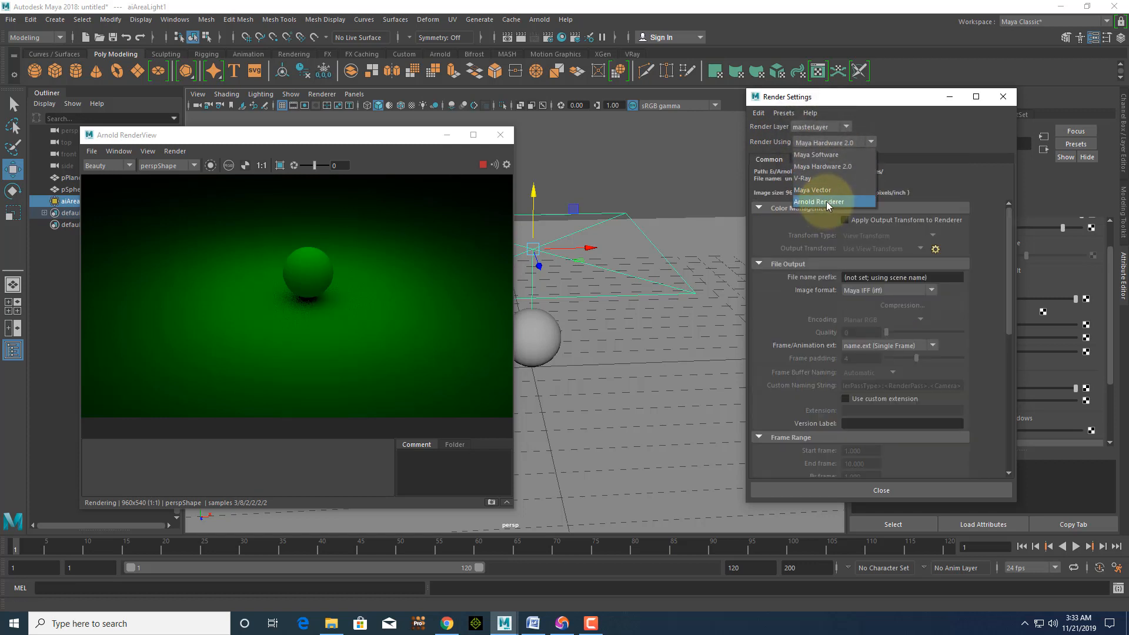
click(827, 201)
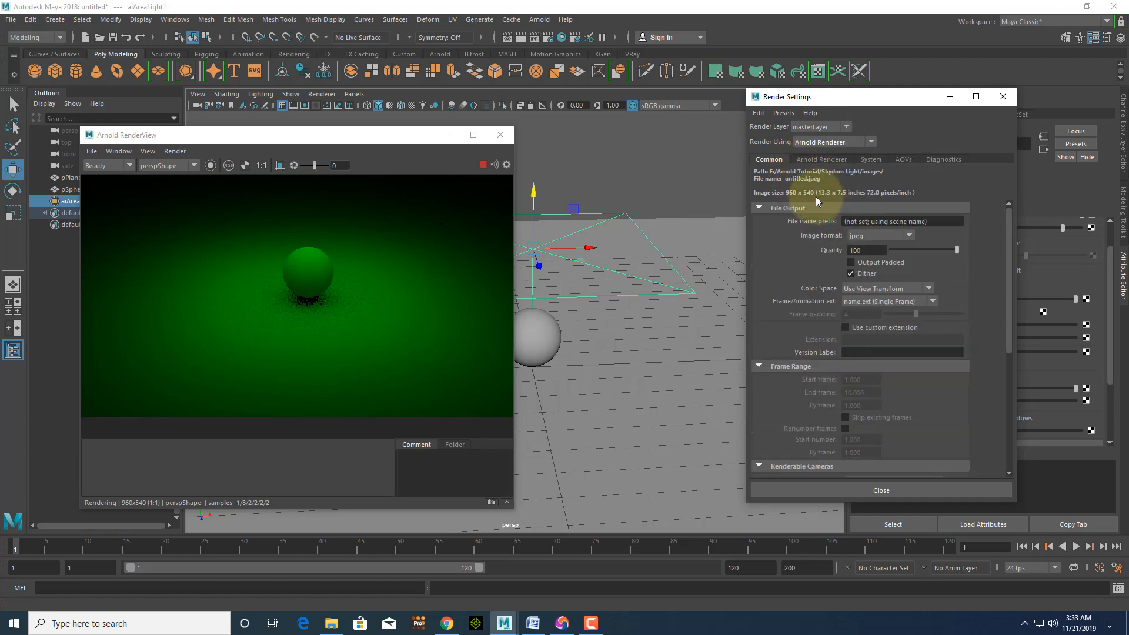
click(817, 161)
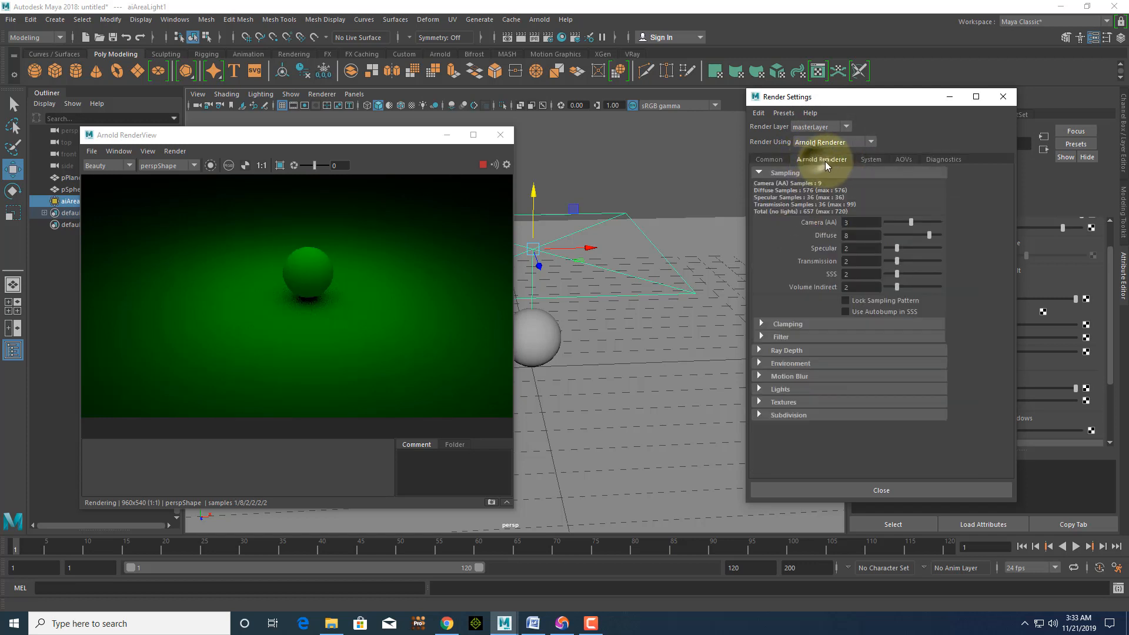
Step: Try Arnold Diffuse samples of 0, 10, 1 and 2 beside the live render, and set them to 5
double_click(854, 236)
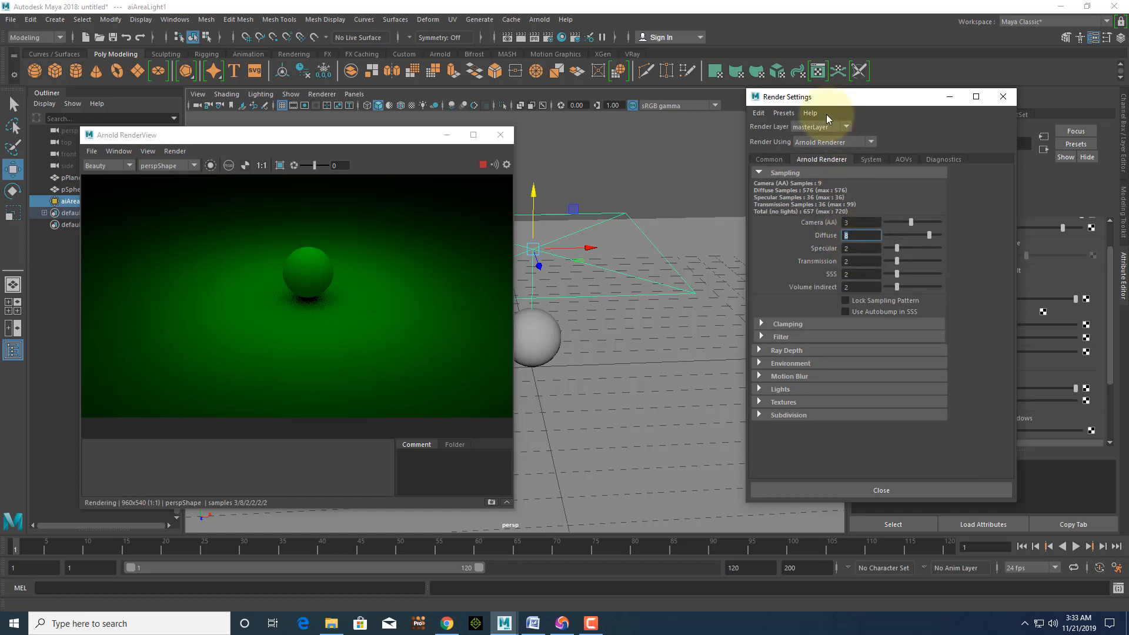
drag(835, 97, 654, 106)
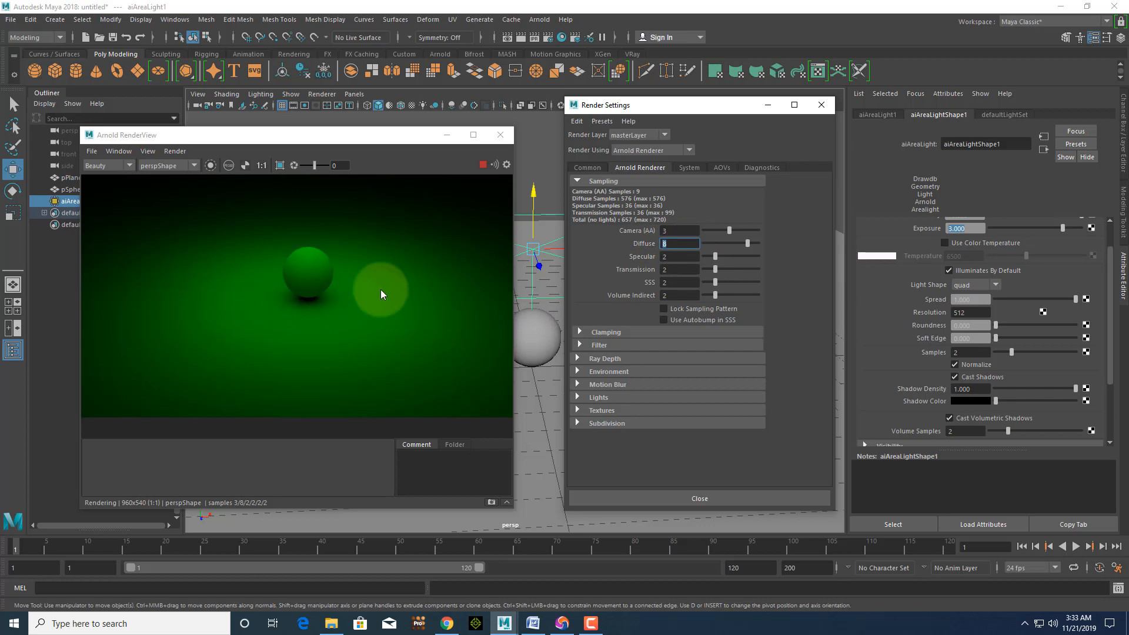
drag(748, 242, 682, 244)
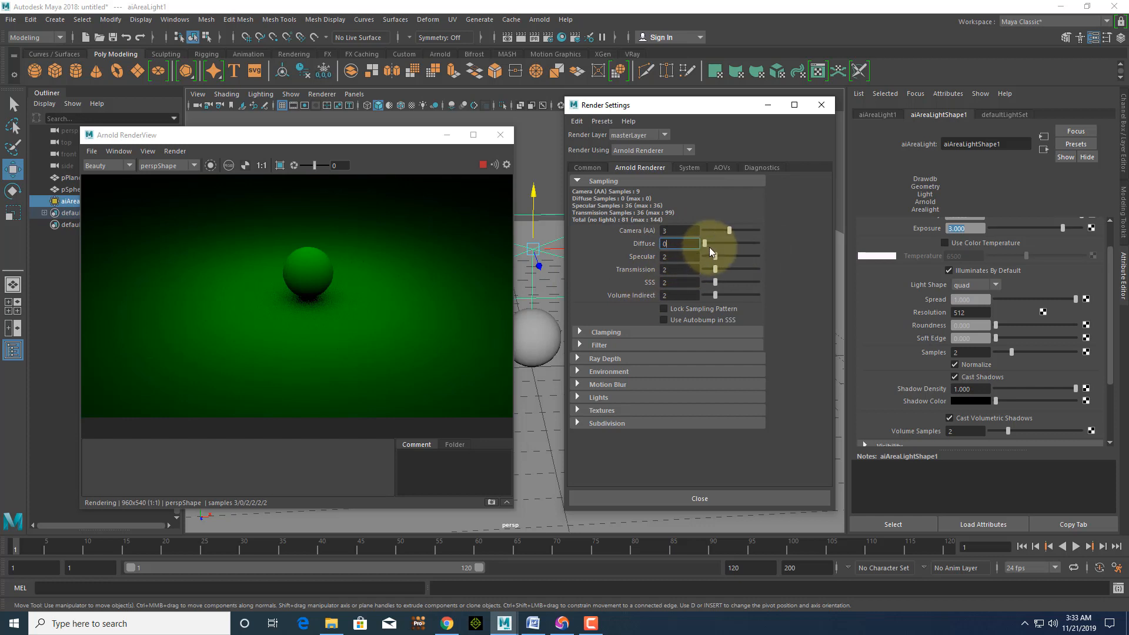
drag(705, 243, 794, 247)
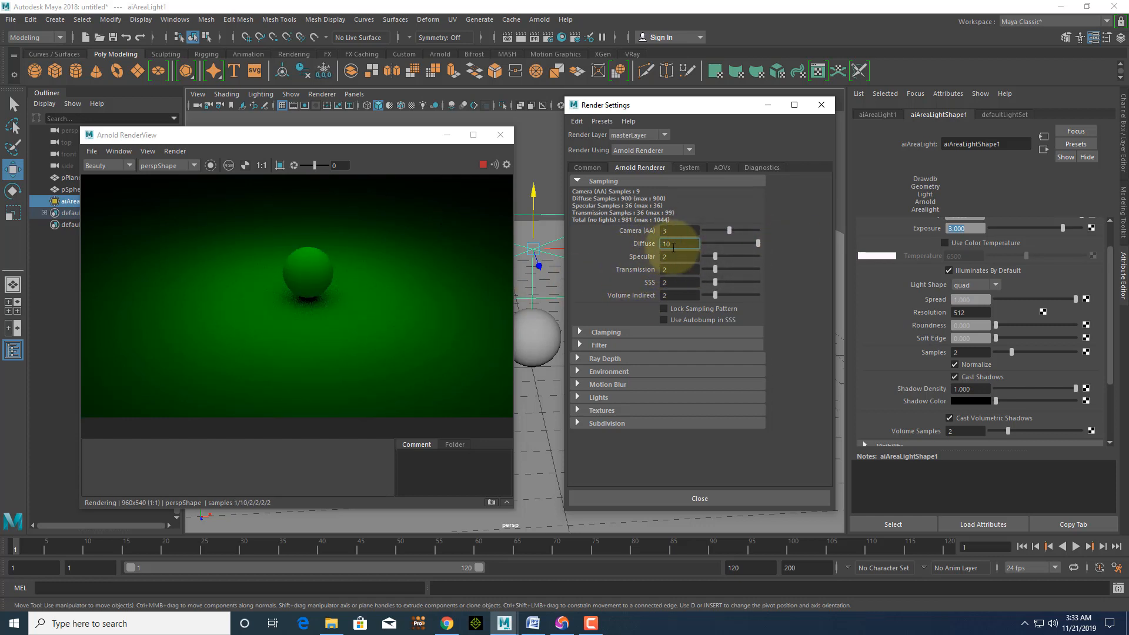
drag(754, 243, 710, 246)
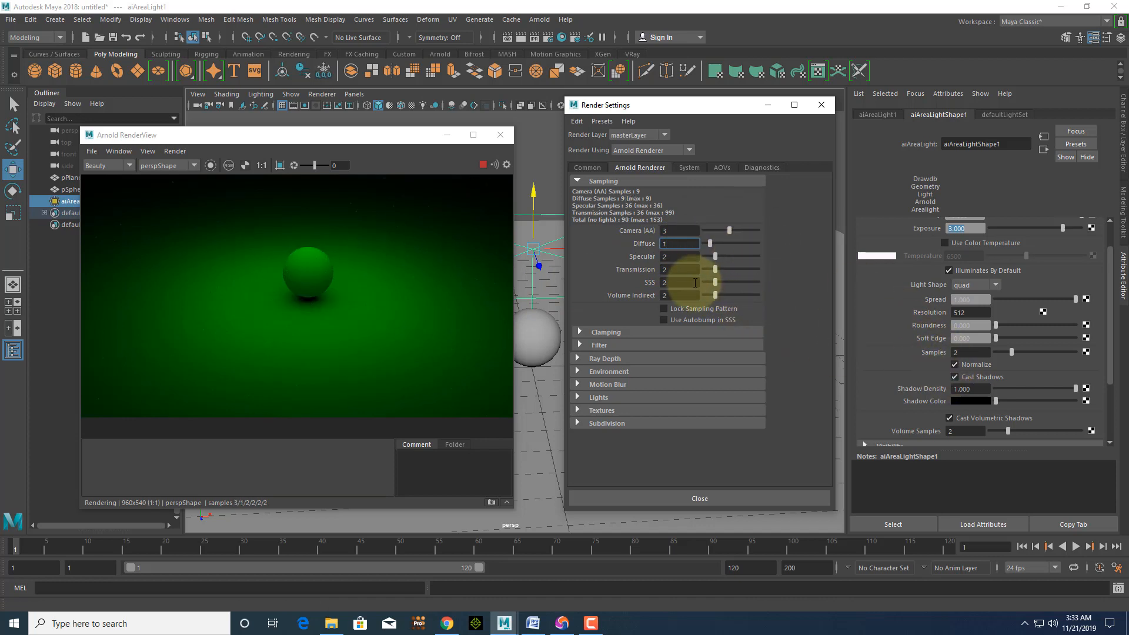
click(719, 246)
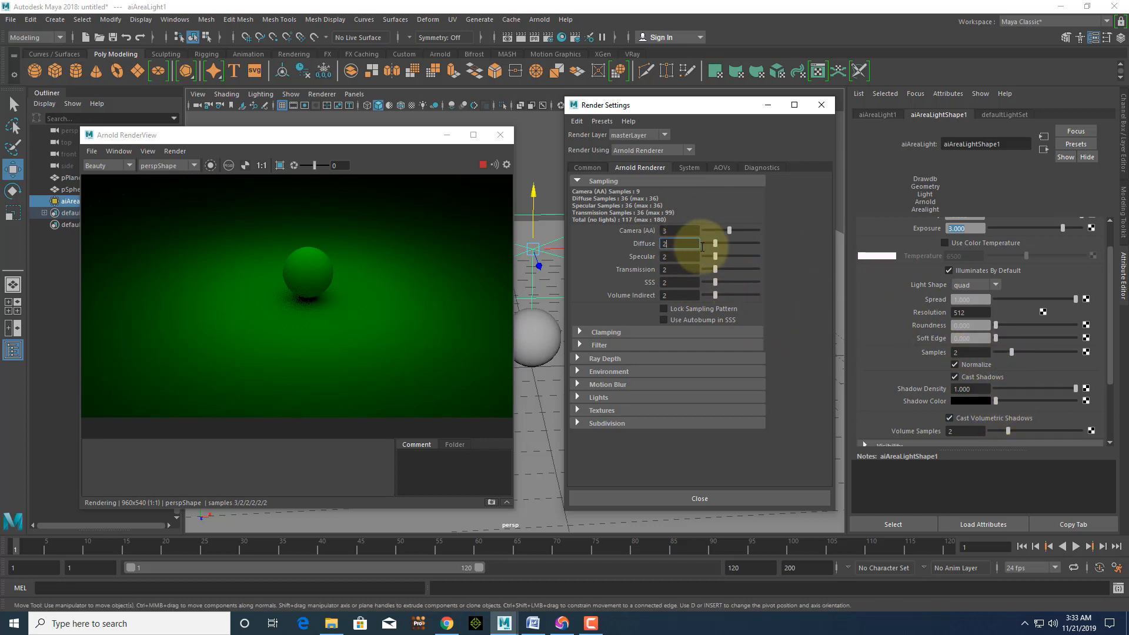
drag(719, 243, 732, 242)
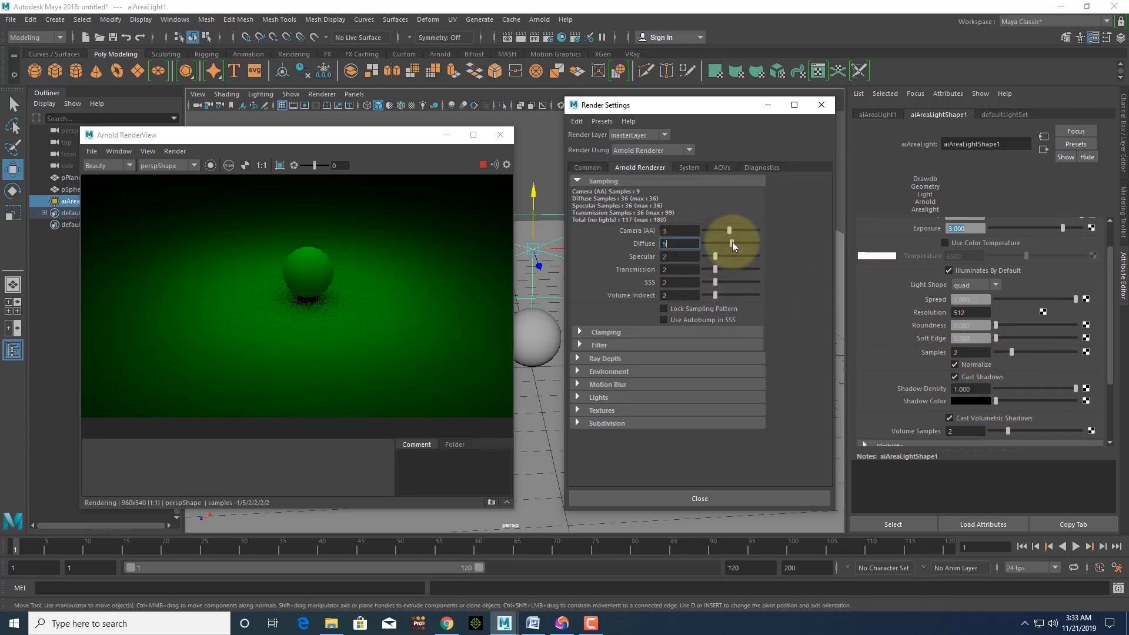
Step: Set the area light's samples to 6 and close the Render Settings
drag(1012, 352, 1044, 353)
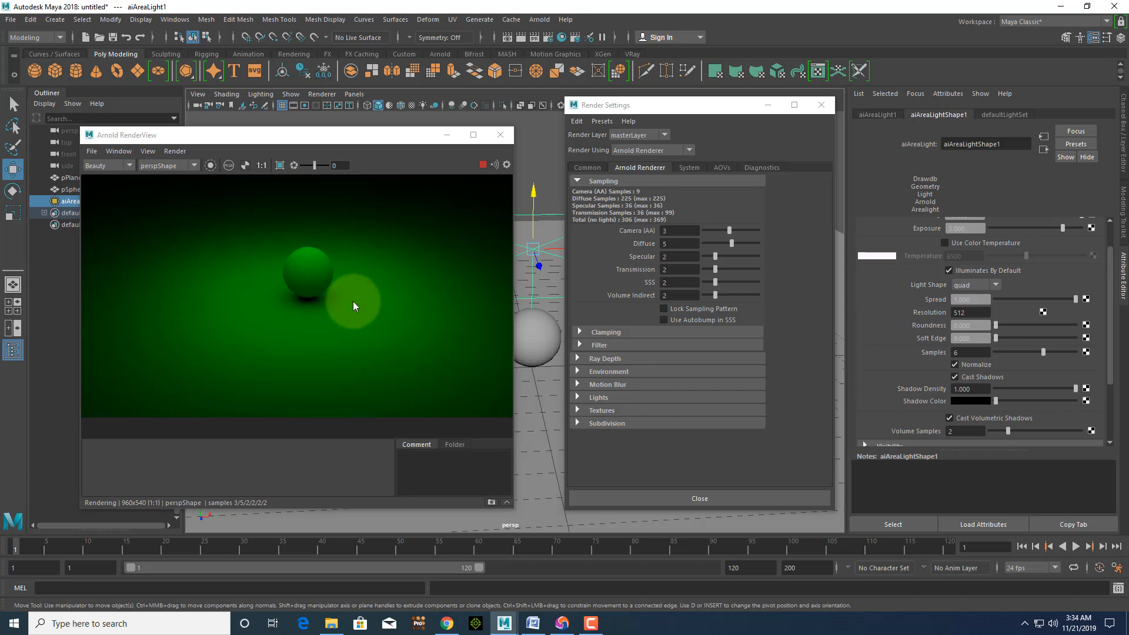
click(821, 107)
Step: Reduce the area light's spread and compare its effect in the live render
scroll(881, 279, up, 2)
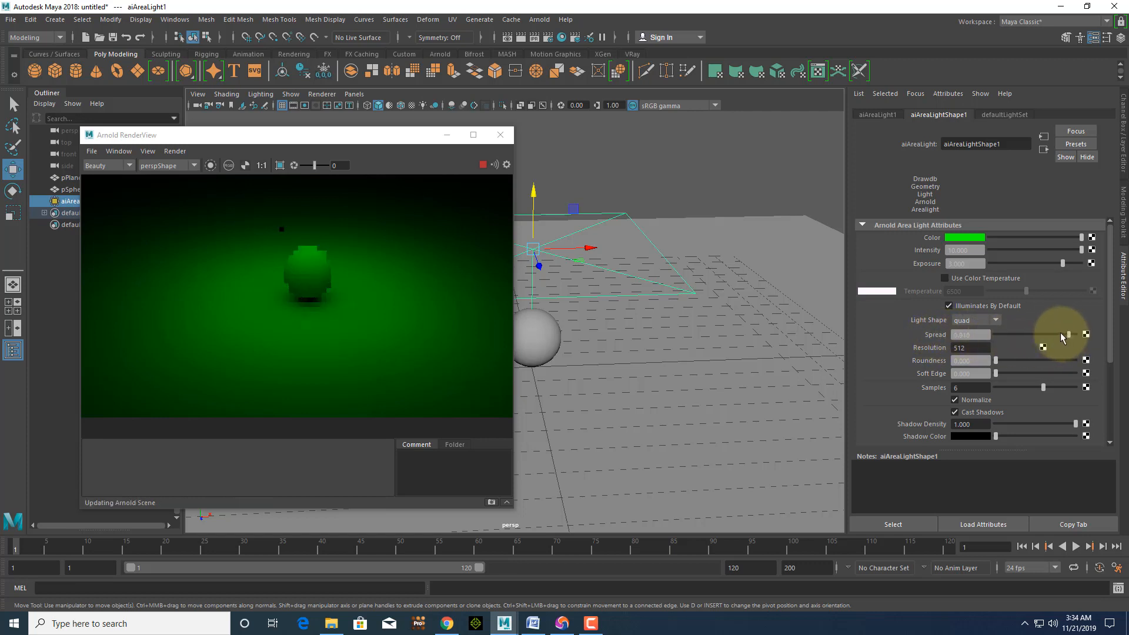
mouse_move(1060, 332)
mouse_down()
mouse_move(1000, 330)
mouse_move(1040, 340)
mouse_move(1061, 330)
mouse_move(1005, 333)
mouse_move(1053, 336)
mouse_move(1023, 340)
mouse_move(1041, 335)
mouse_up()
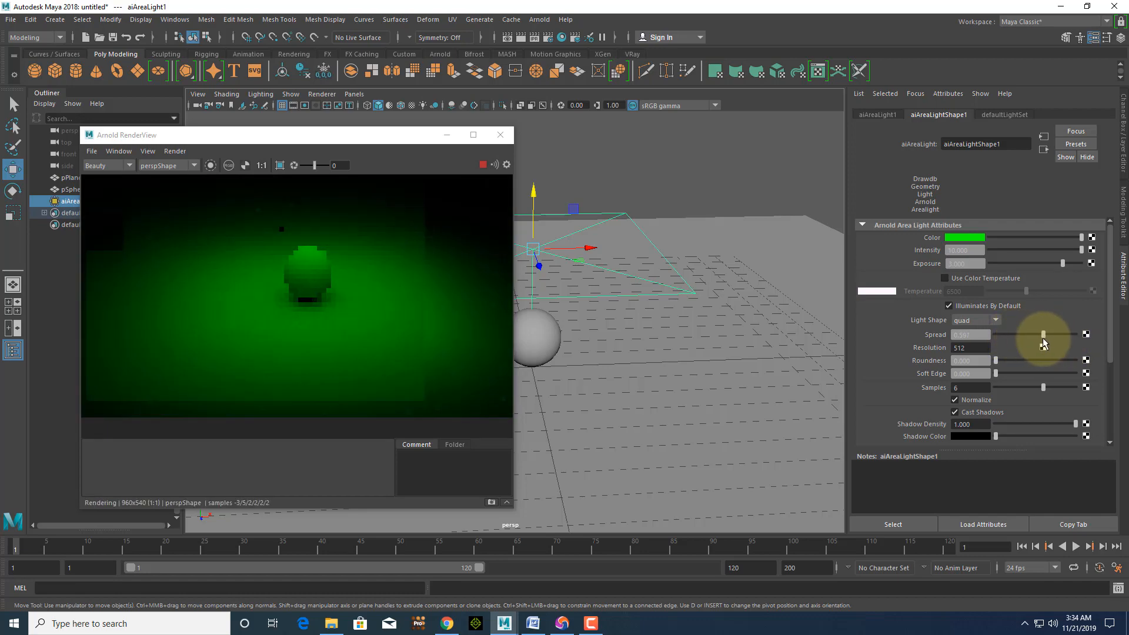